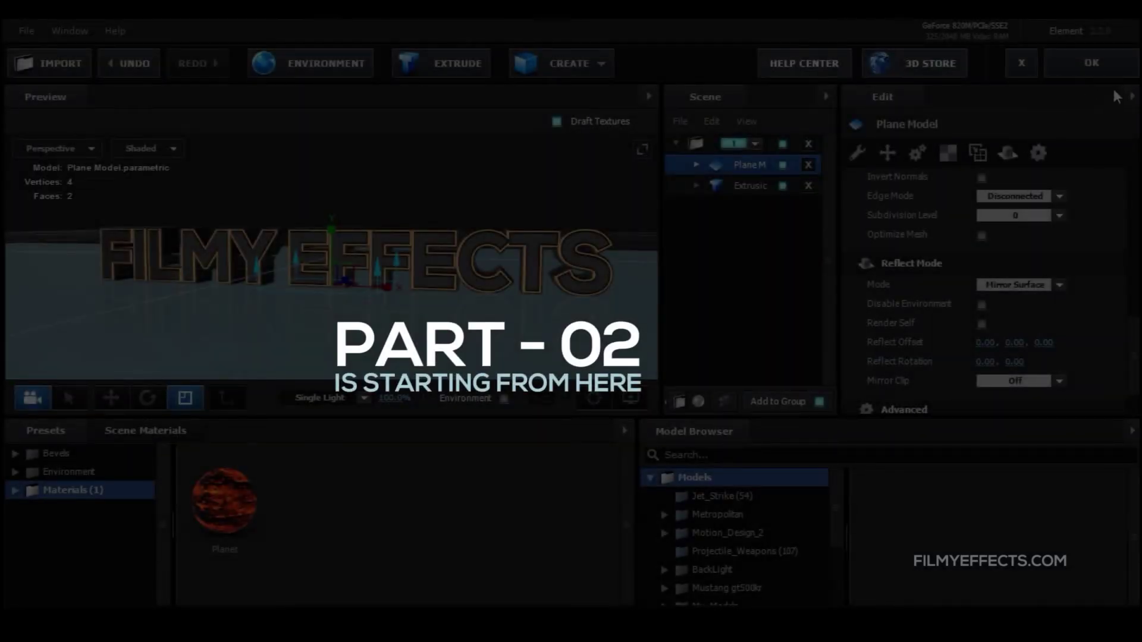
- Accept the Element scene setup and hide the flat FILMY EFFECTS text layer in the composition
left_click(1091, 66)
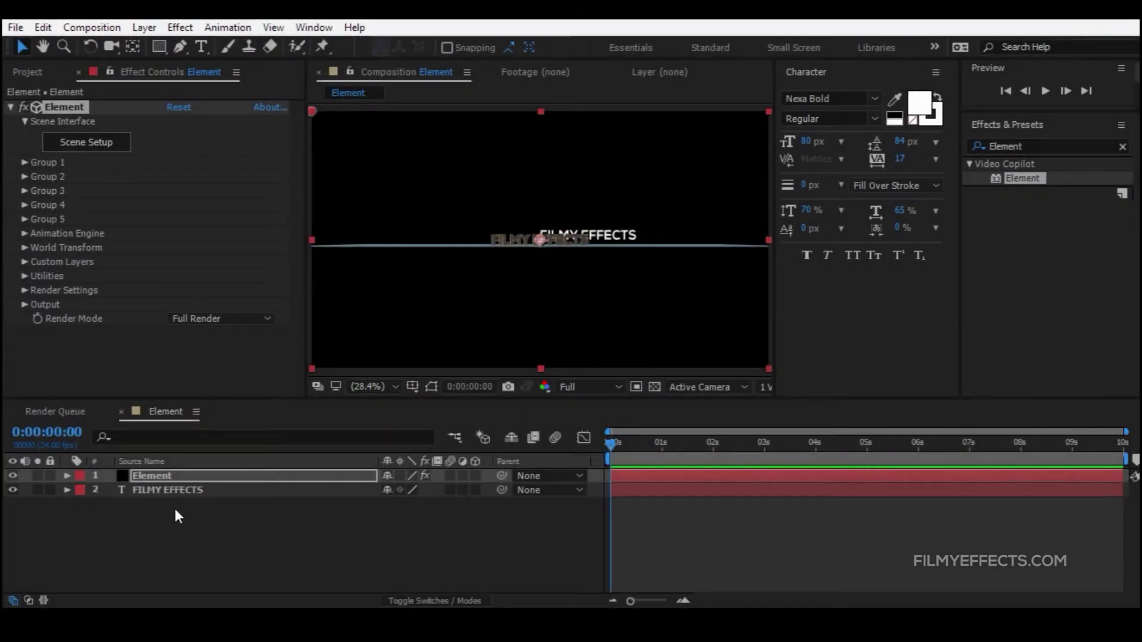
left_click(165, 493)
key("slash")
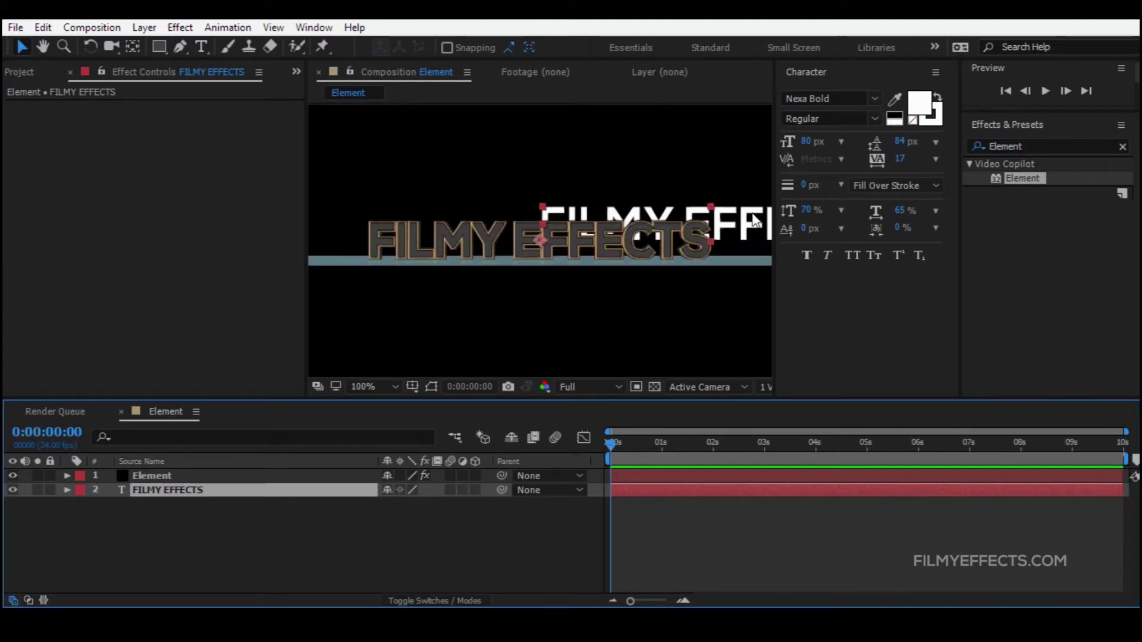
left_click(91, 527)
left_click(180, 485)
left_click(11, 489)
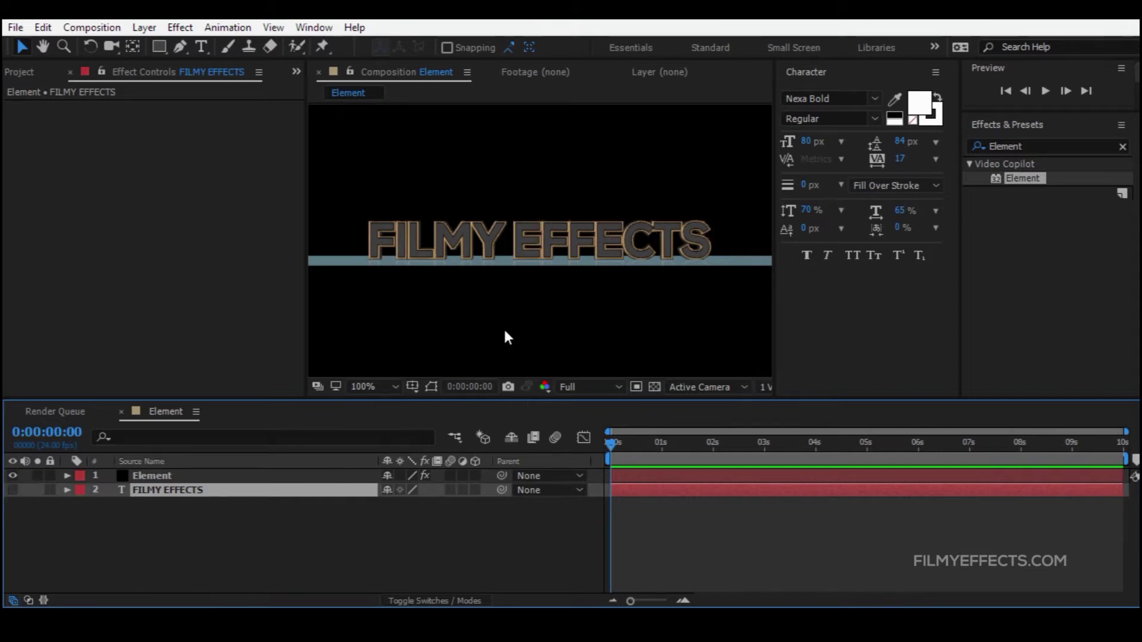
key("comma")
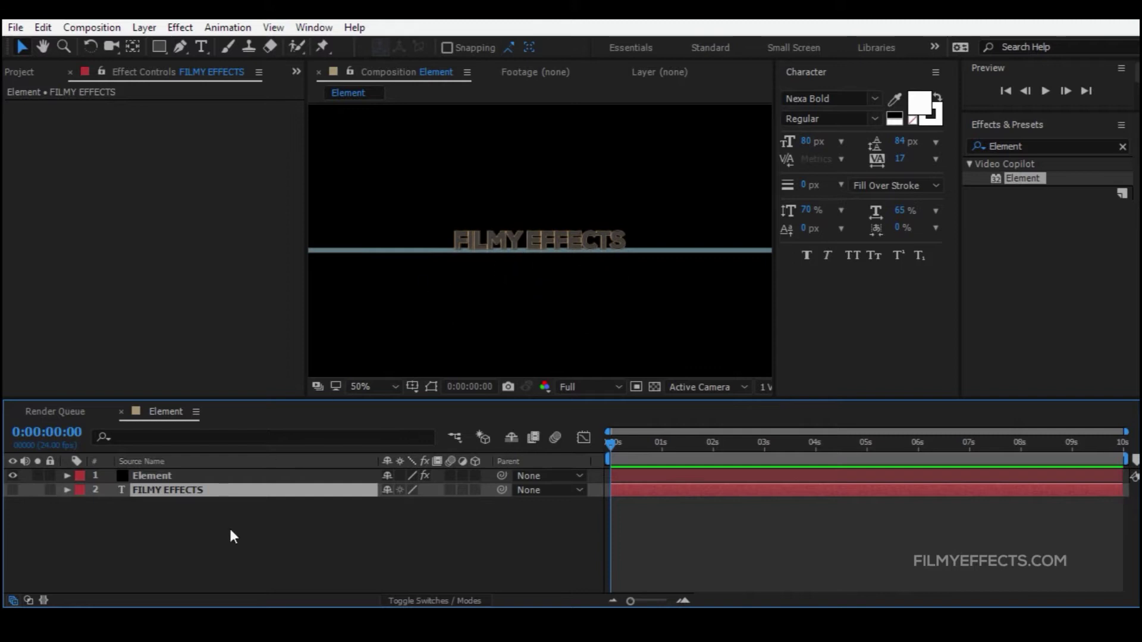
left_click(354, 513)
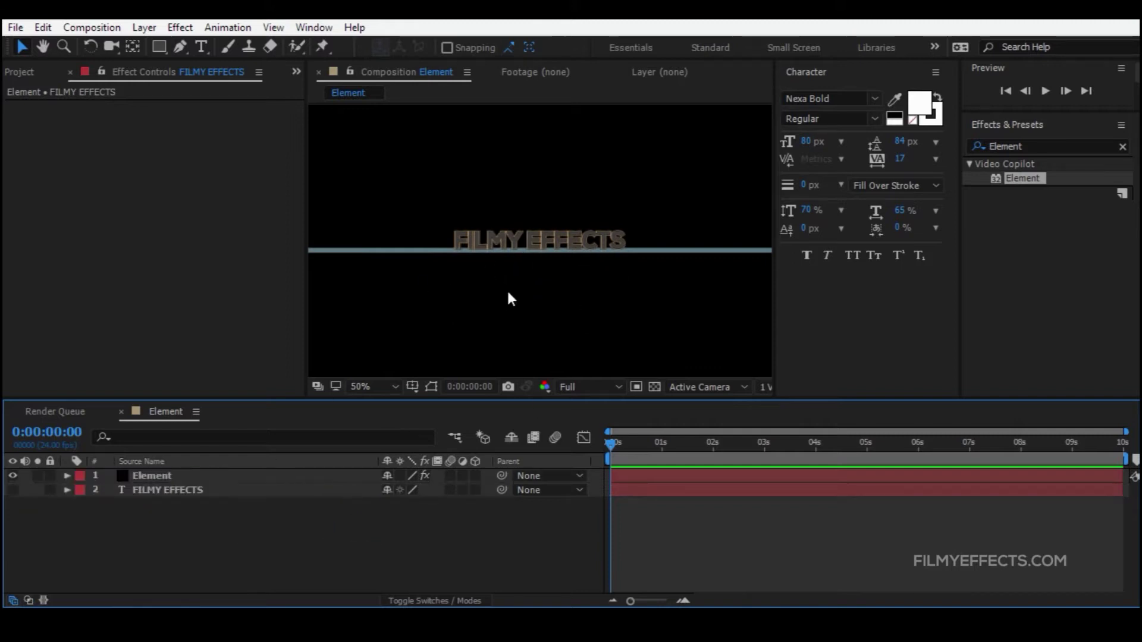
- Add a two-node camera named Camera with the 35mm preset to the composition
left_click(513, 248)
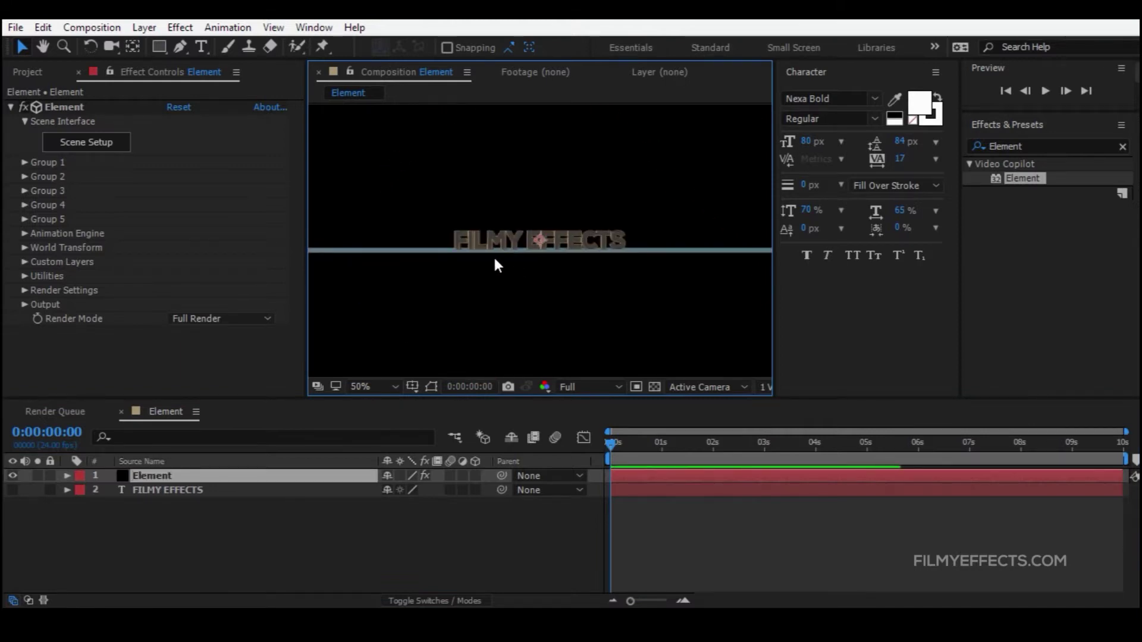
right_click(255, 519)
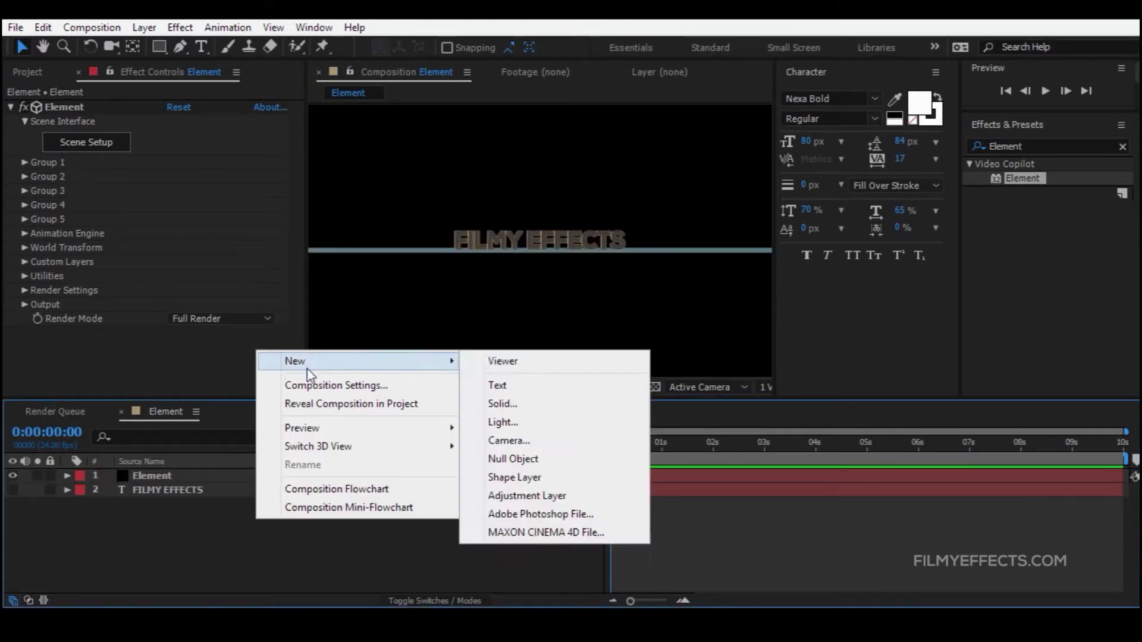
left_click(162, 537)
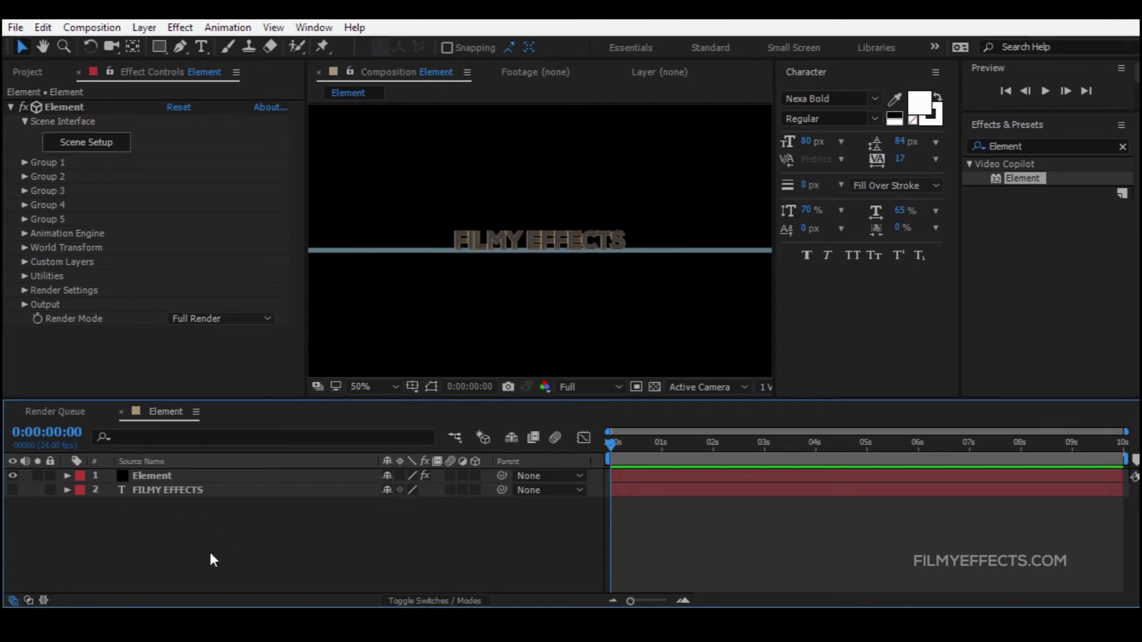
right_click(225, 528)
mouse_move(261, 370)
left_click(497, 448)
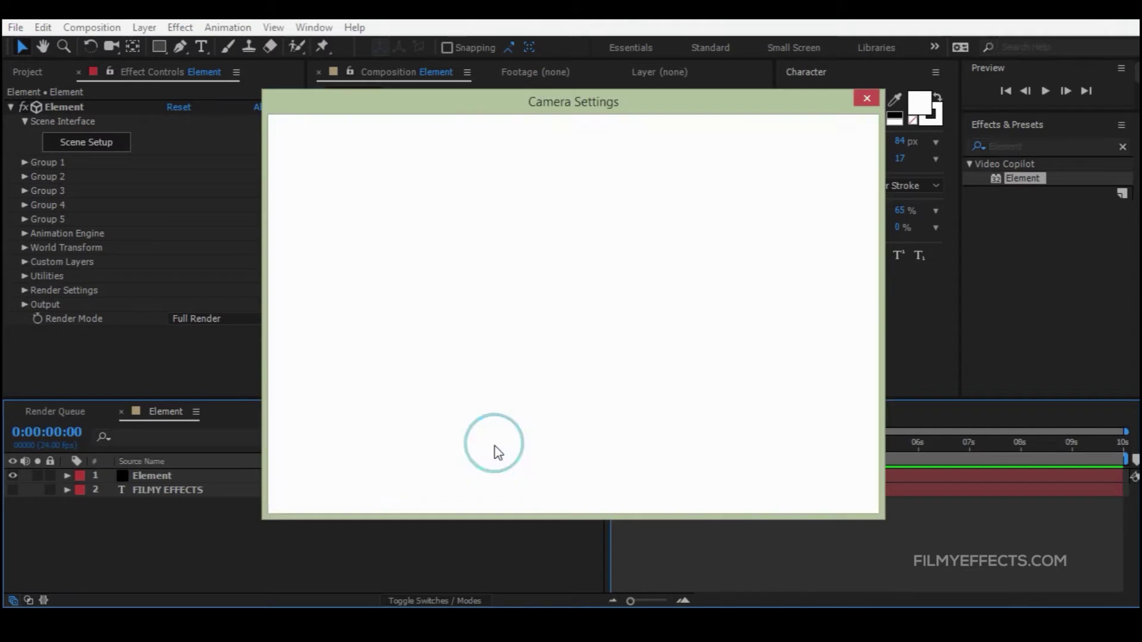
left_click(691, 155)
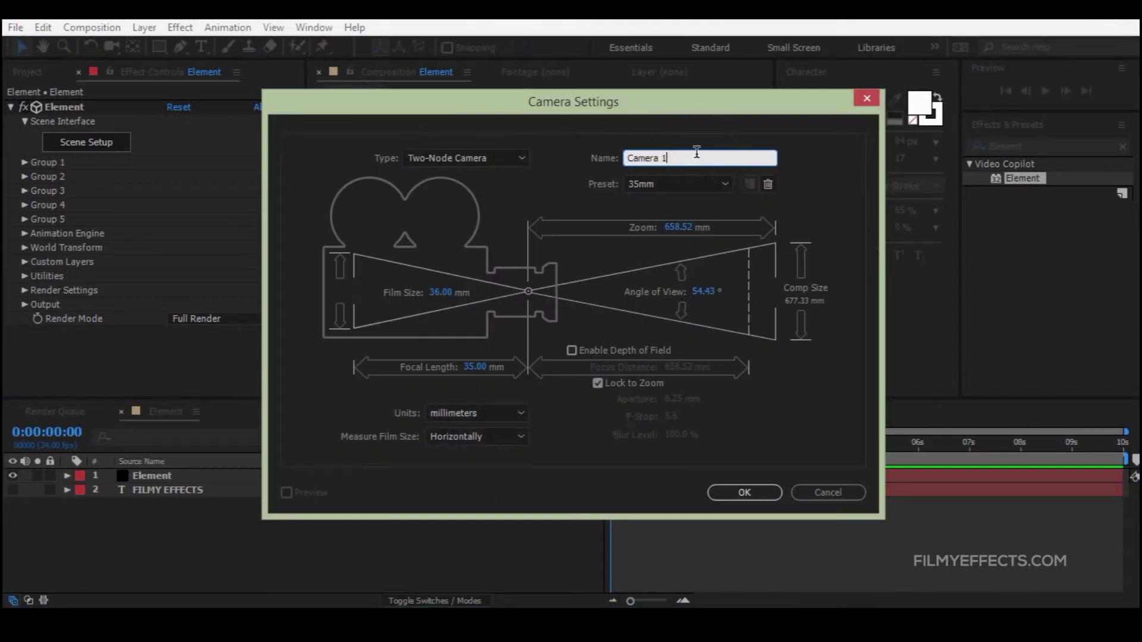
left_click(665, 184)
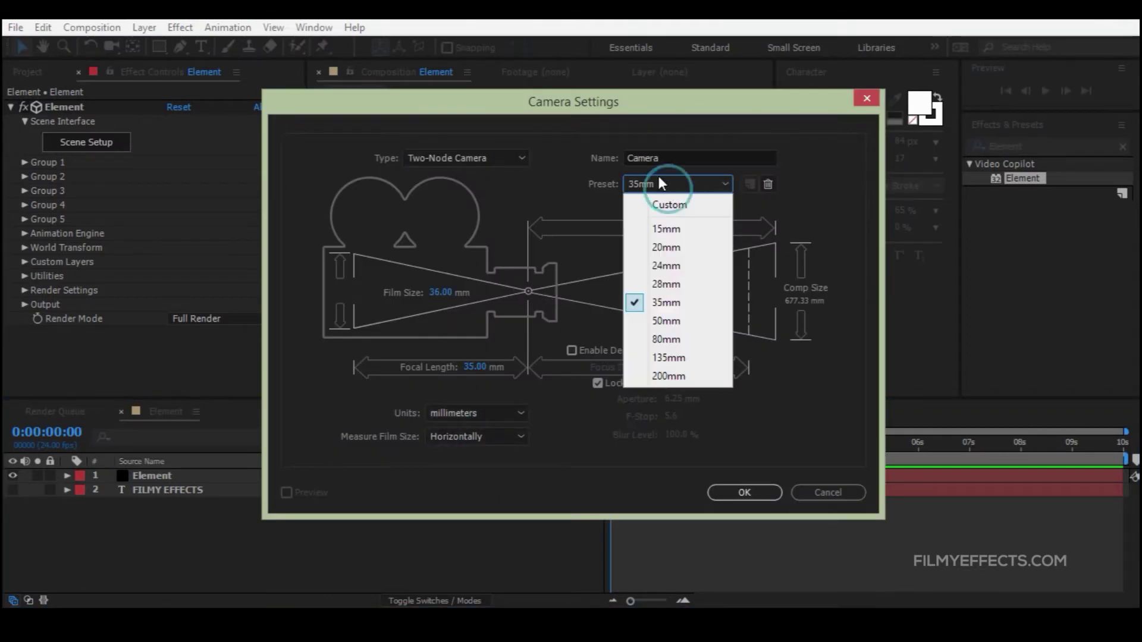
left_click(690, 302)
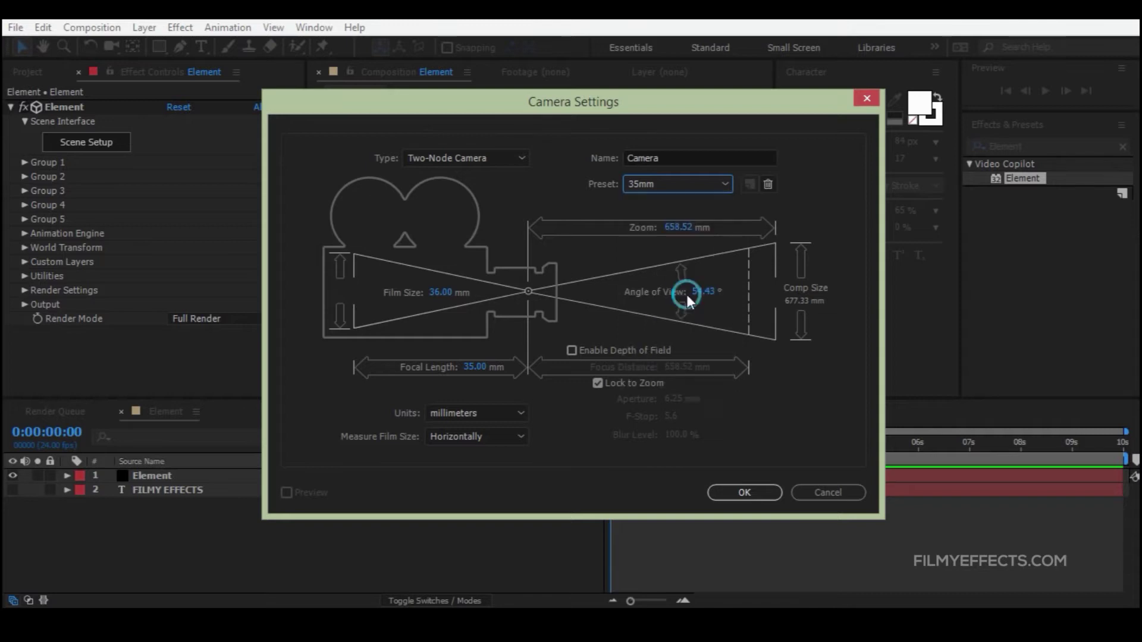
left_click(735, 492)
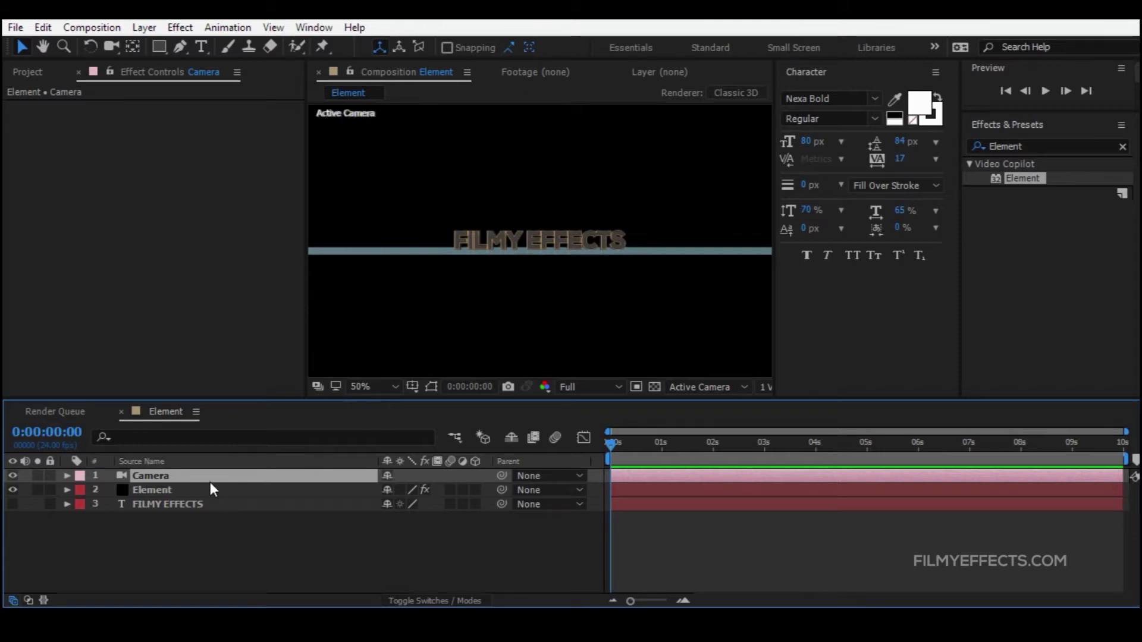
- Orbit the camera to a raised, angled view of the 3D text and expose the Camera layer's Transform properties
left_click(110, 46)
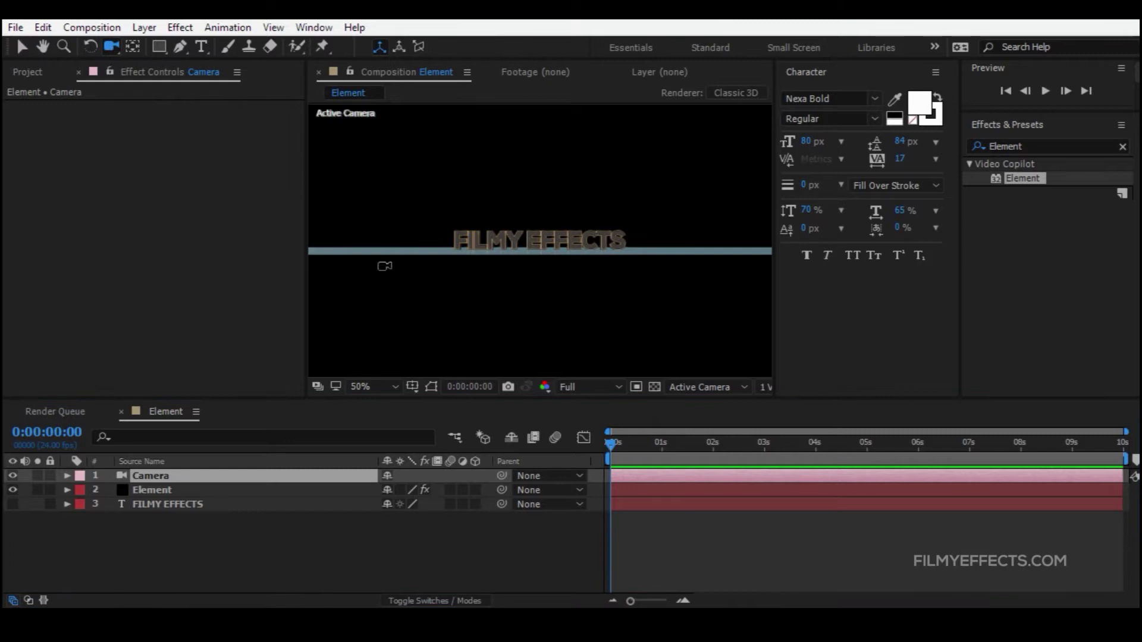
left_click_drag(543, 268, 569, 284)
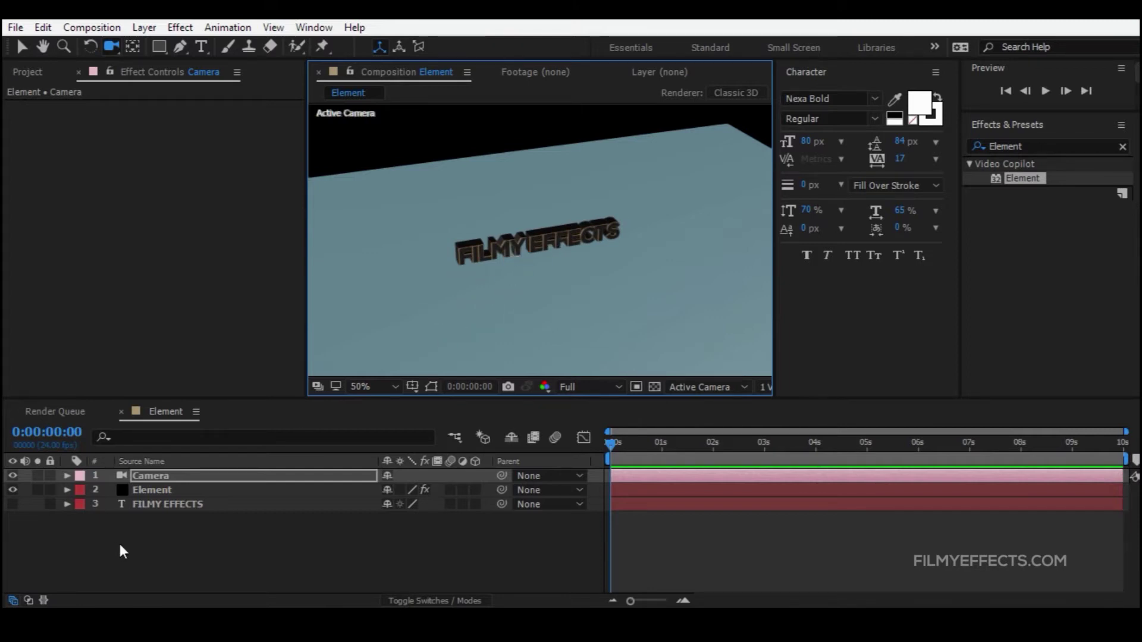
left_click(149, 477)
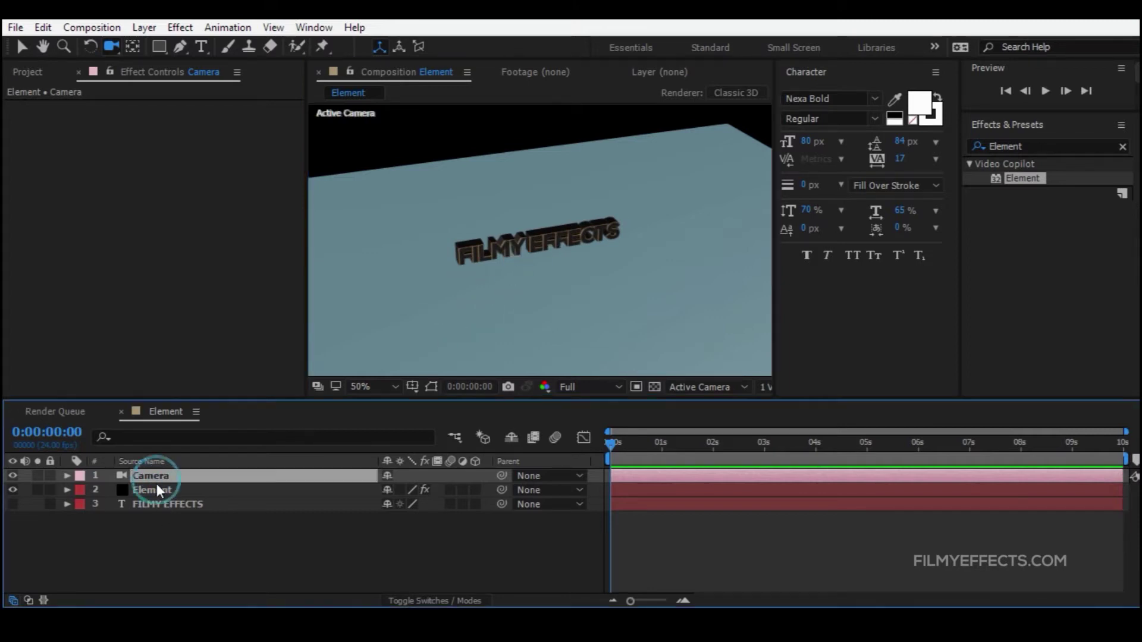
left_click(67, 476)
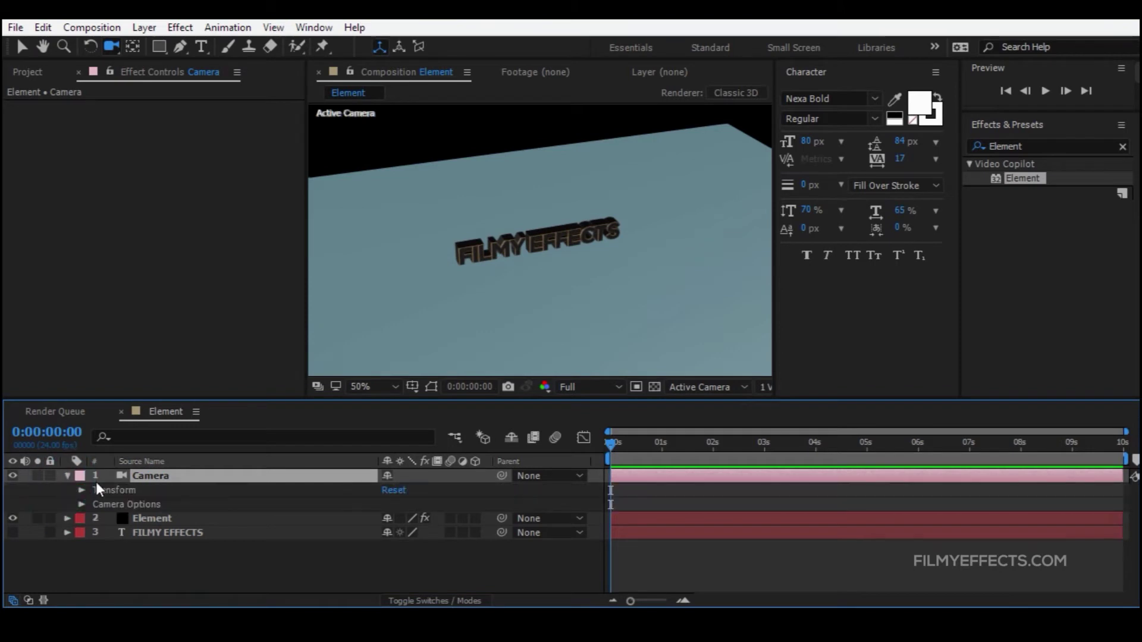
left_click(67, 477)
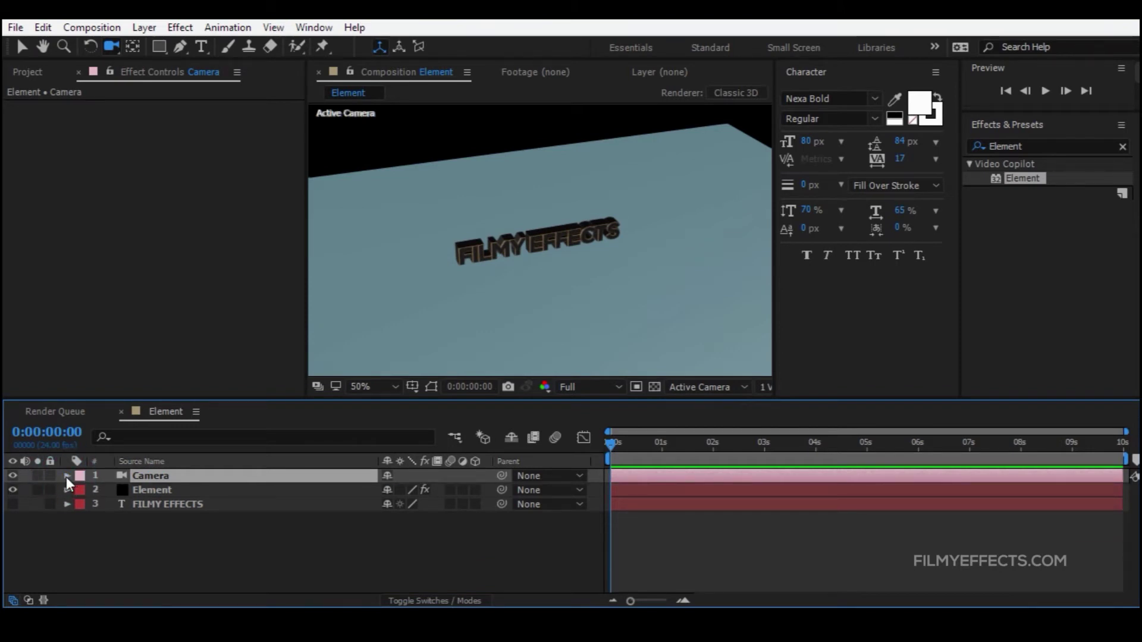
left_click(67, 477)
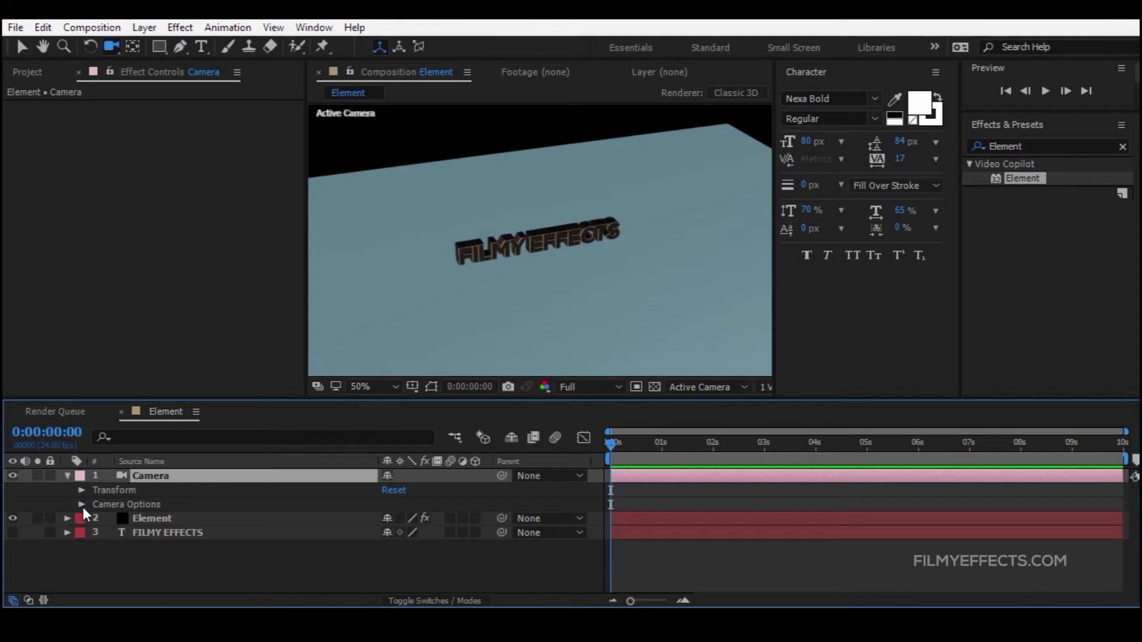
left_click(82, 490)
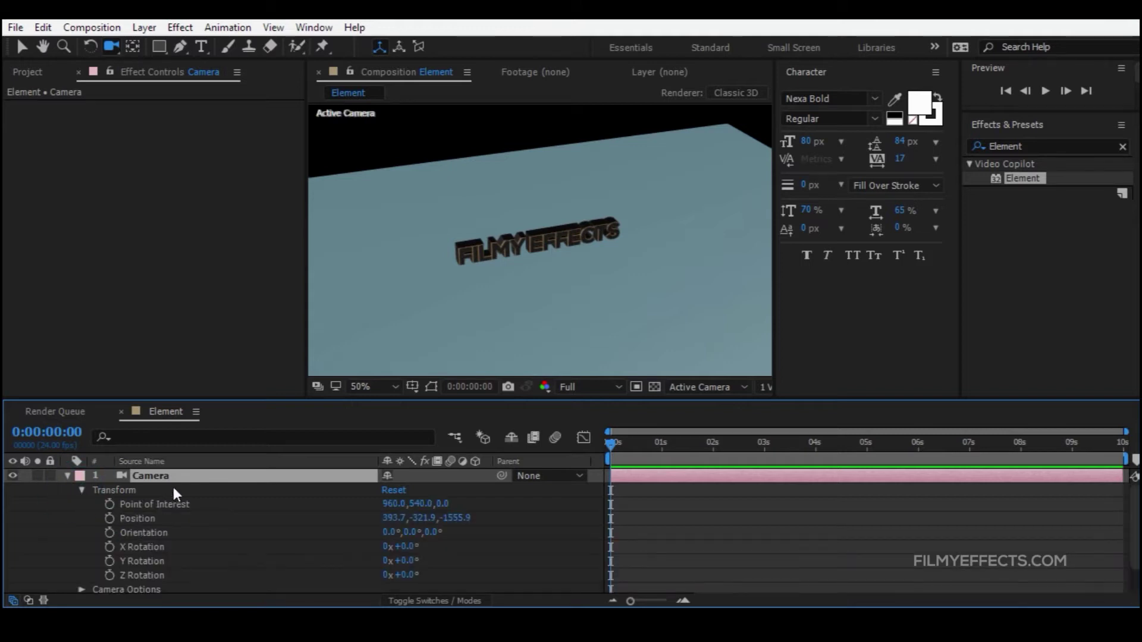
- Enable keyframing for the camera's Point of Interest and Position at 0:00:00:00
left_click(151, 505)
left_click(153, 517)
left_click(152, 506)
left_click(153, 515)
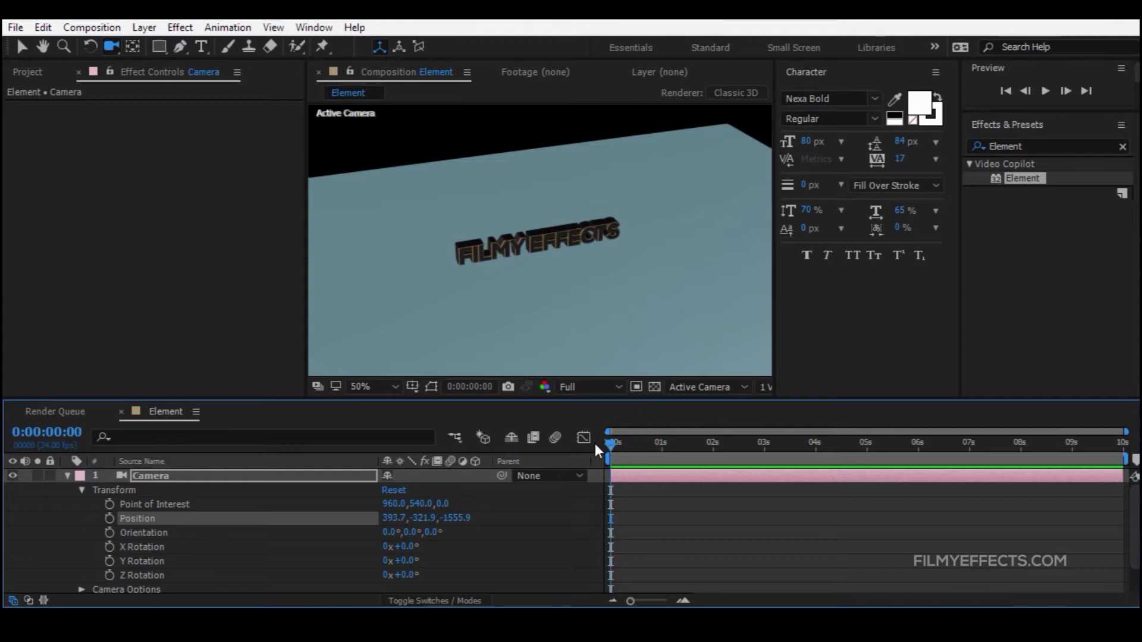
left_click(107, 505)
left_click(109, 517)
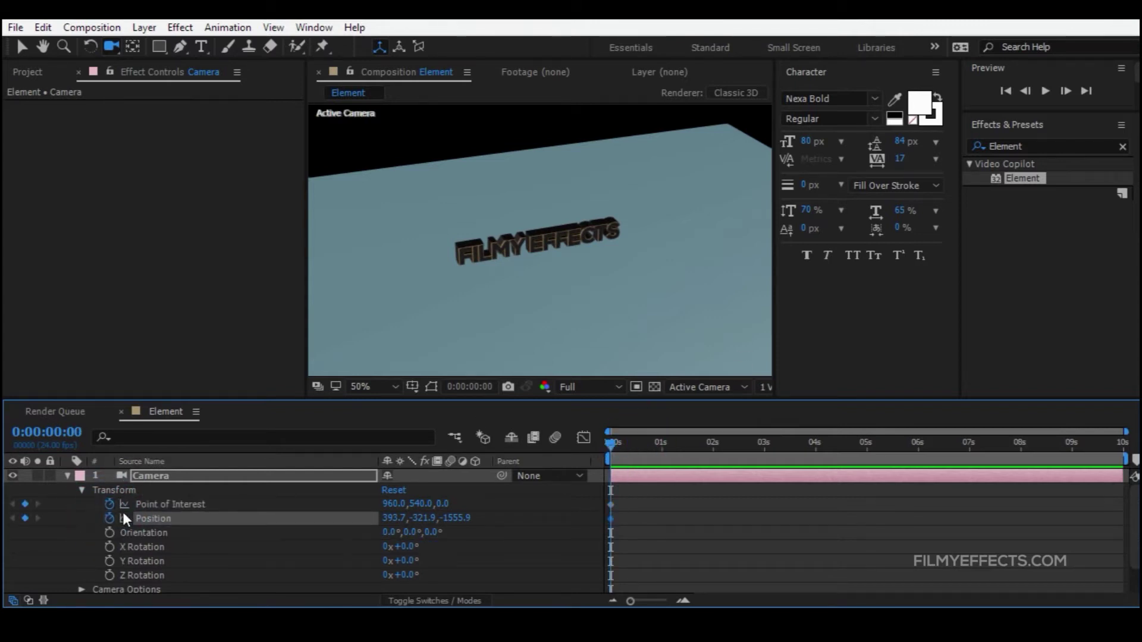
left_click(647, 501)
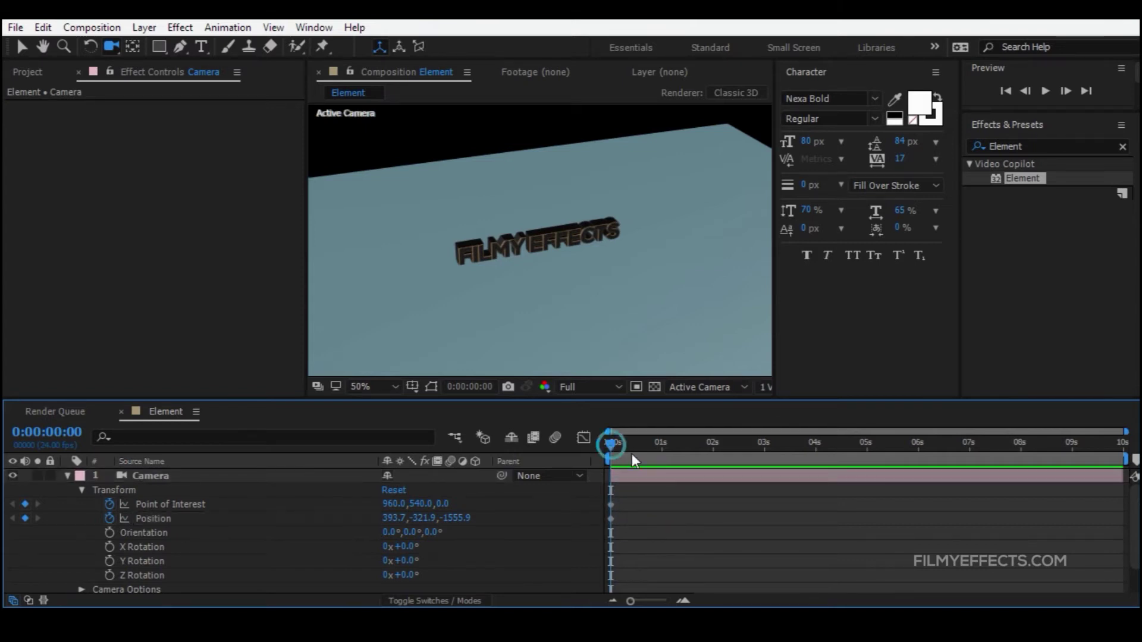
- Orbit and dolly the camera at the first frame to a side angle on the text, Position about -400, 173, -563
mouse_move(600, 456)
left_mouse_down()
mouse_move(669, 459)
mouse_move(600, 464)
left_mouse_up()
left_click_drag(486, 267, 536, 247)
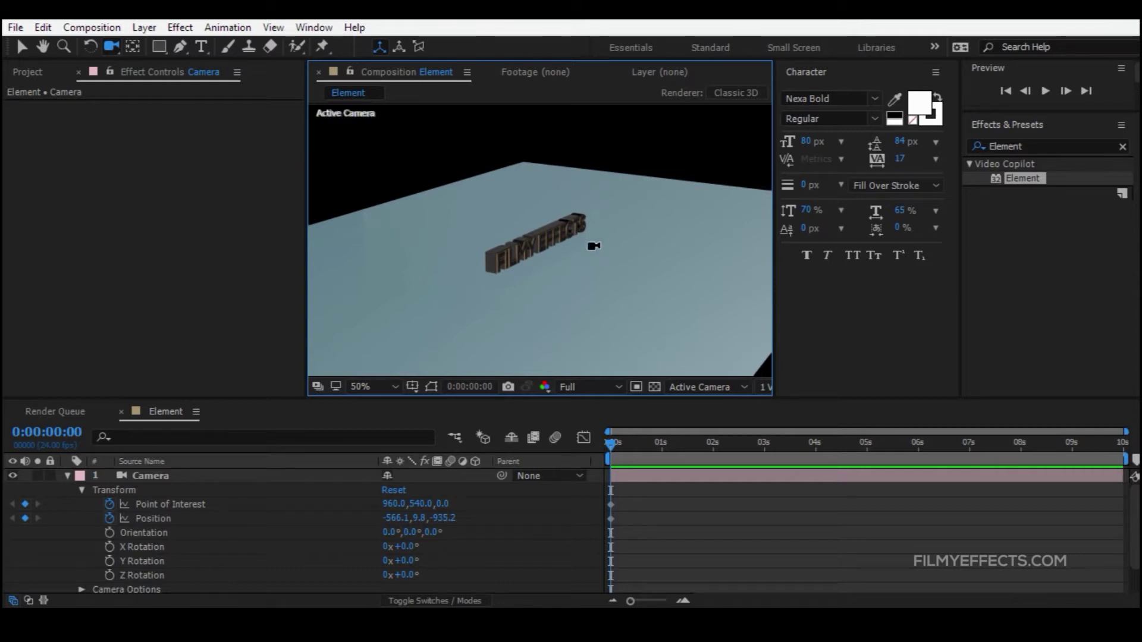
left_click_drag(537, 275, 536, 283)
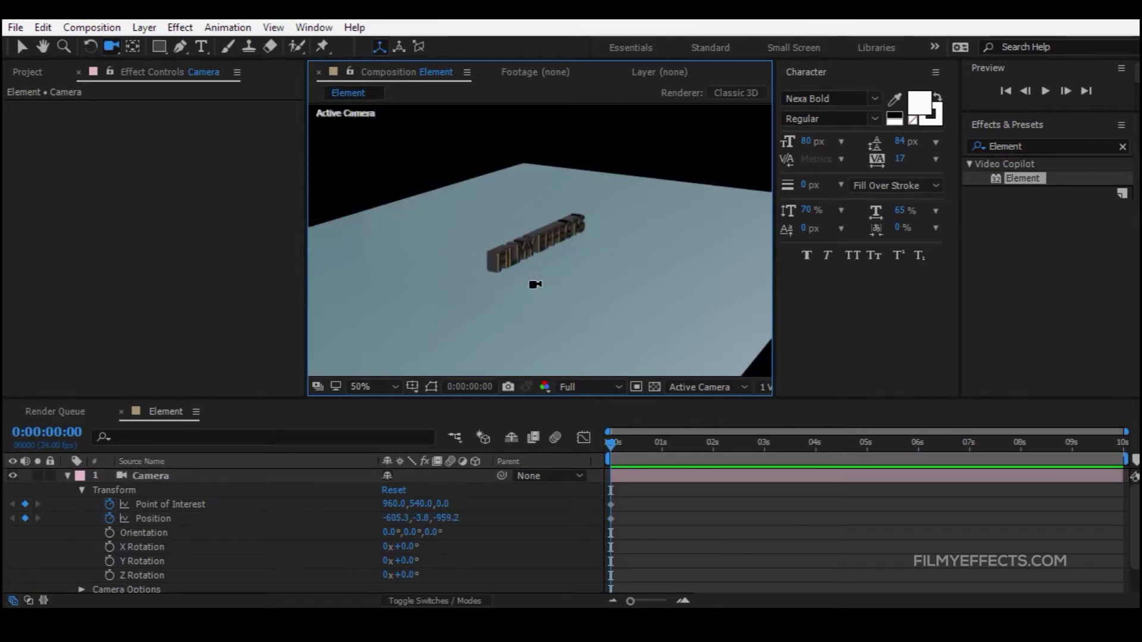
left_click_drag(533, 291, 594, 326)
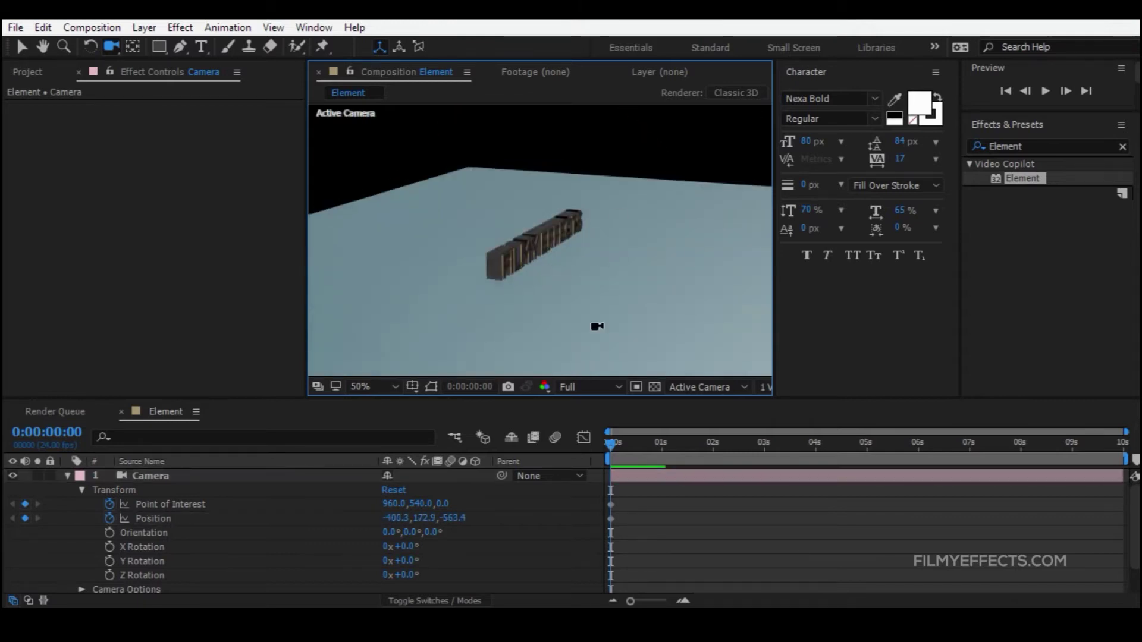
- At 0:00:06:01, move the camera to a close, low frontal view of the text, Position about 1077, 534, -736
left_click_drag(609, 444, 919, 449)
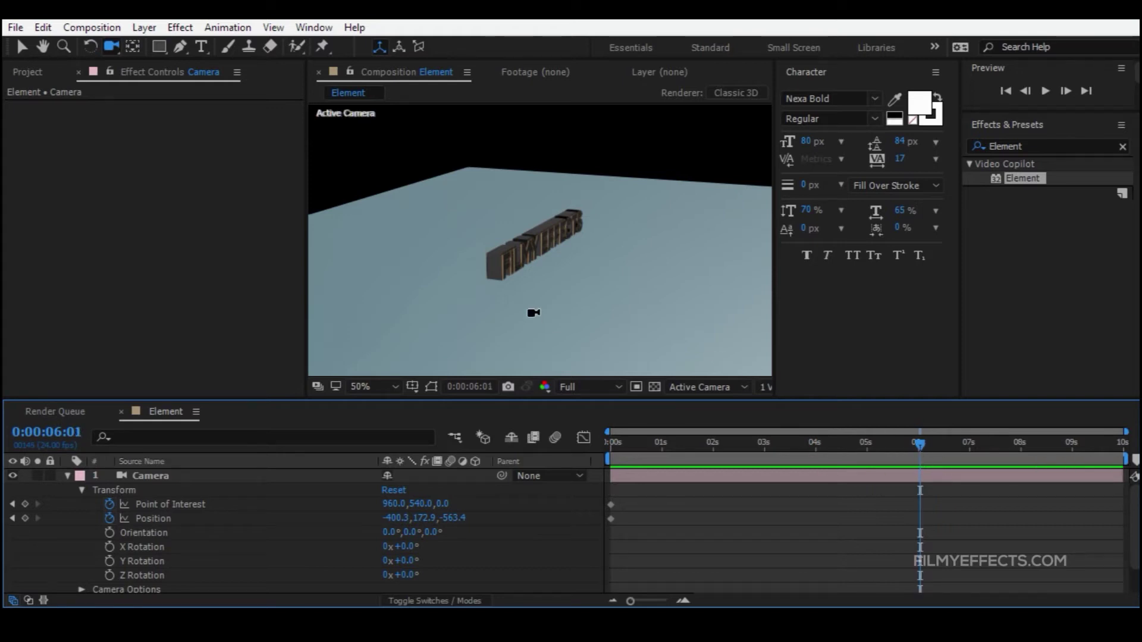
left_click_drag(570, 290, 551, 265)
left_click_drag(581, 216, 581, 200)
left_click_drag(587, 275, 583, 211)
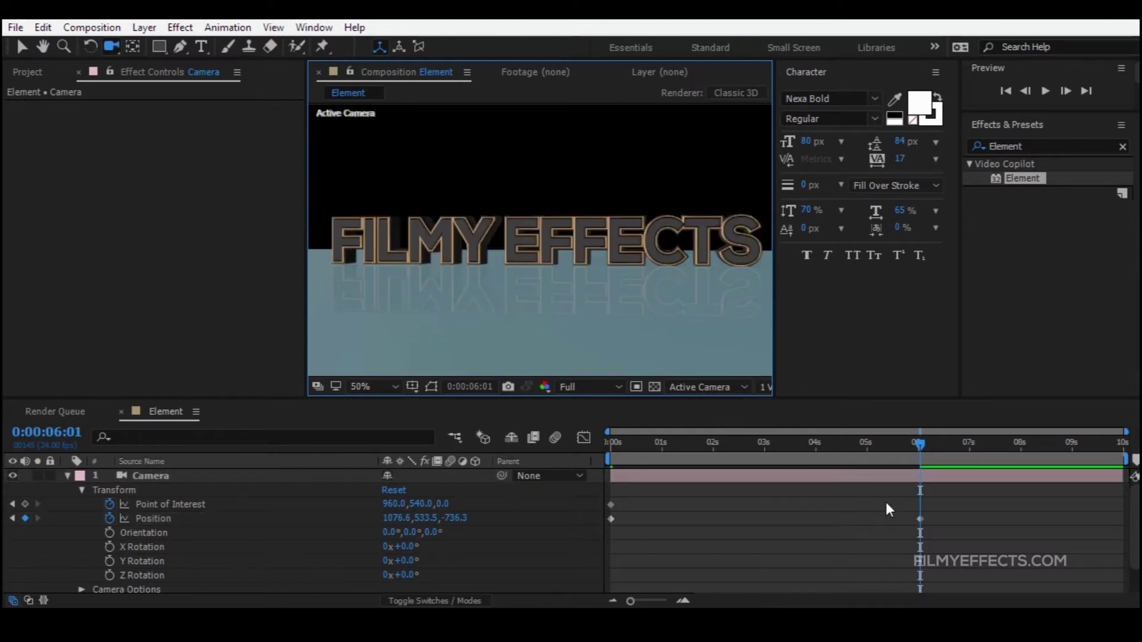
- Add a Point of Interest keyframe for the camera at 0:00:06:01, matching the Position keyframe's time
left_click(920, 519)
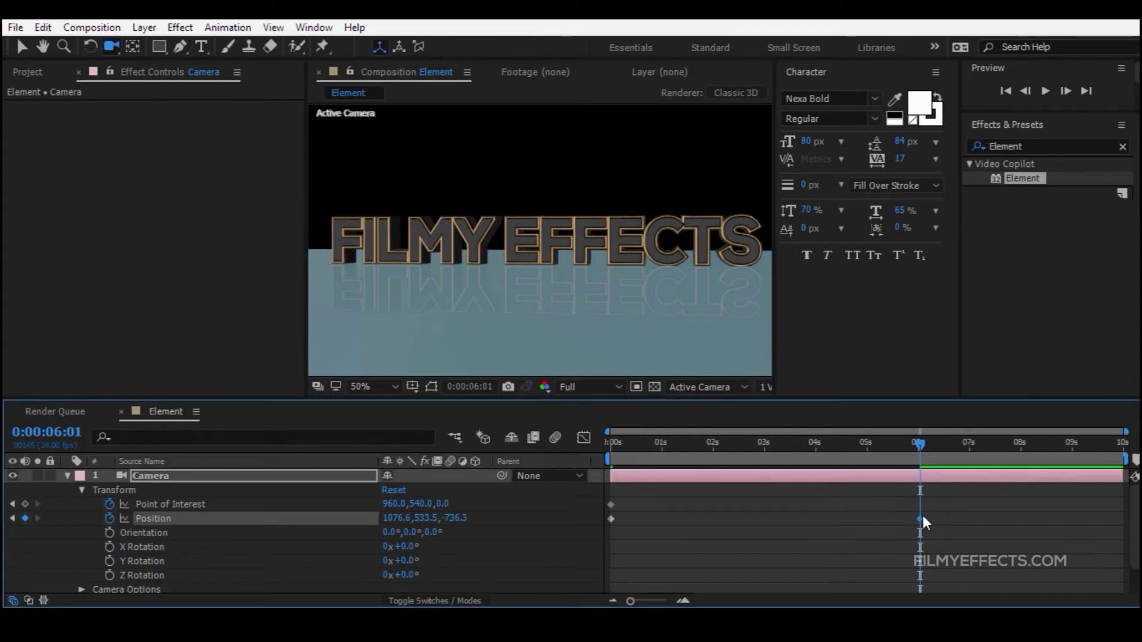
left_click(189, 506)
left_click(25, 505)
left_click(987, 503)
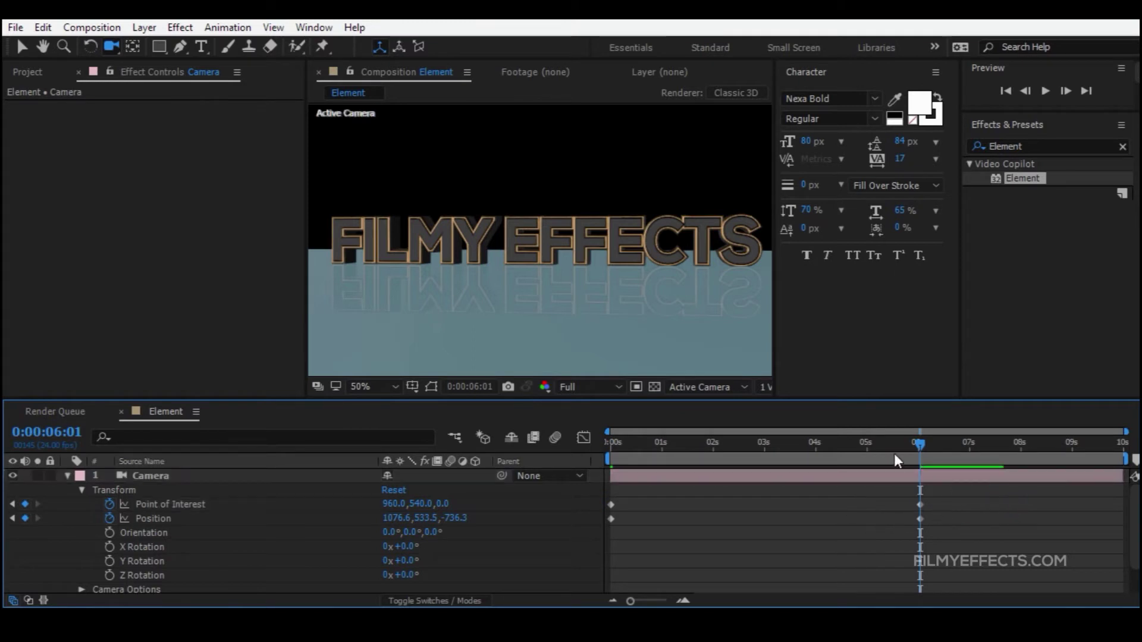
- Return to the first frame and preview the camera animation past the six-second keyframes
left_click_drag(655, 457, 434, 485)
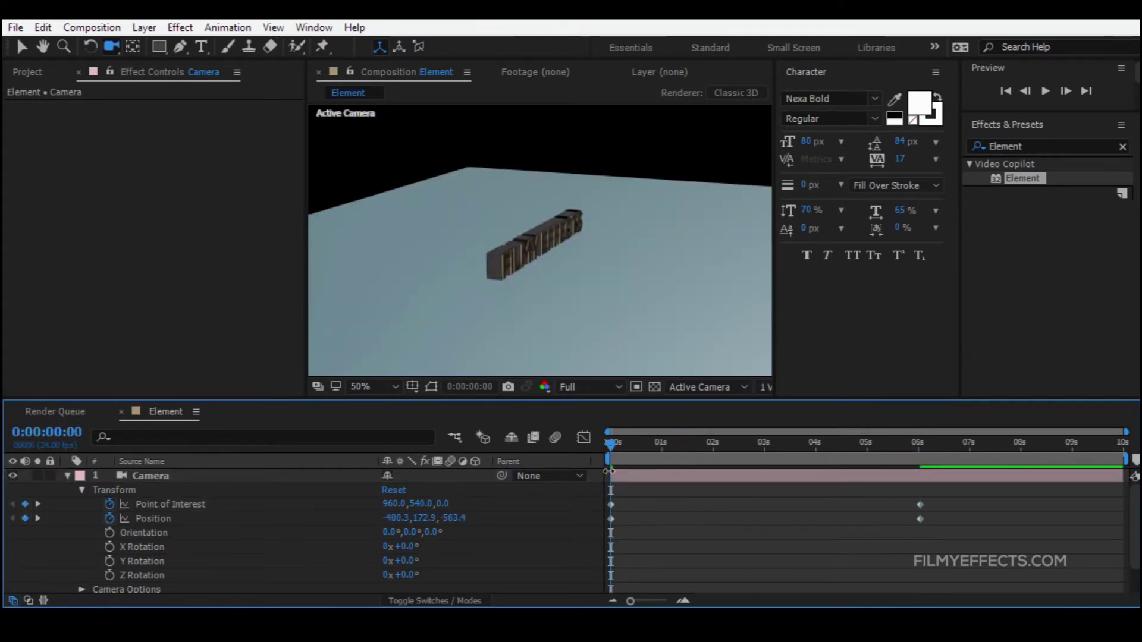
left_click(1046, 92)
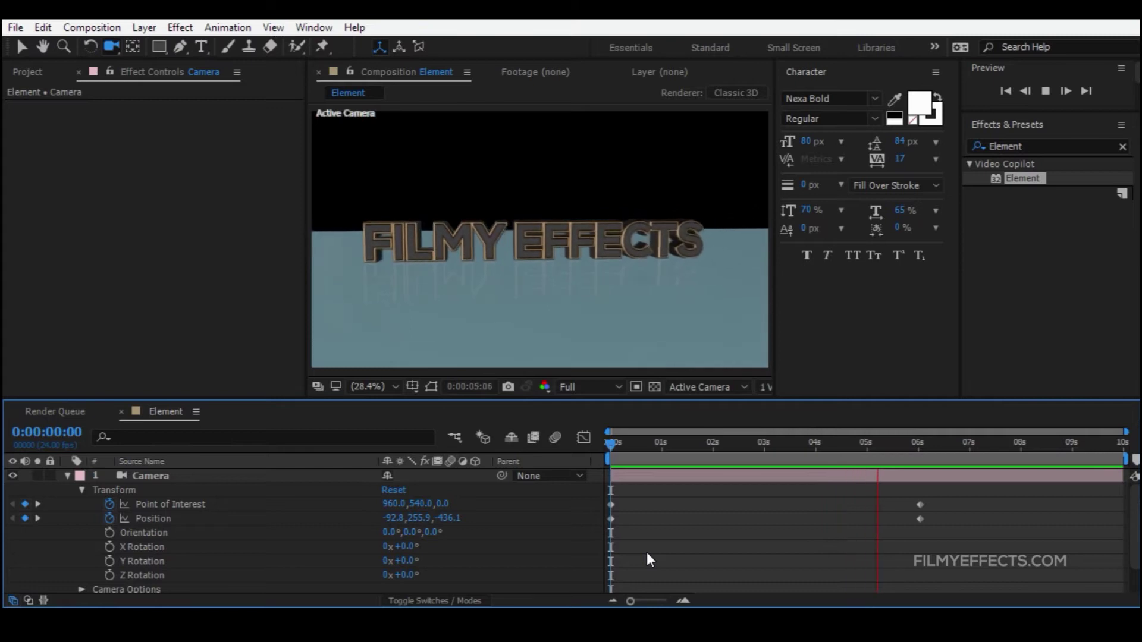
key("space")
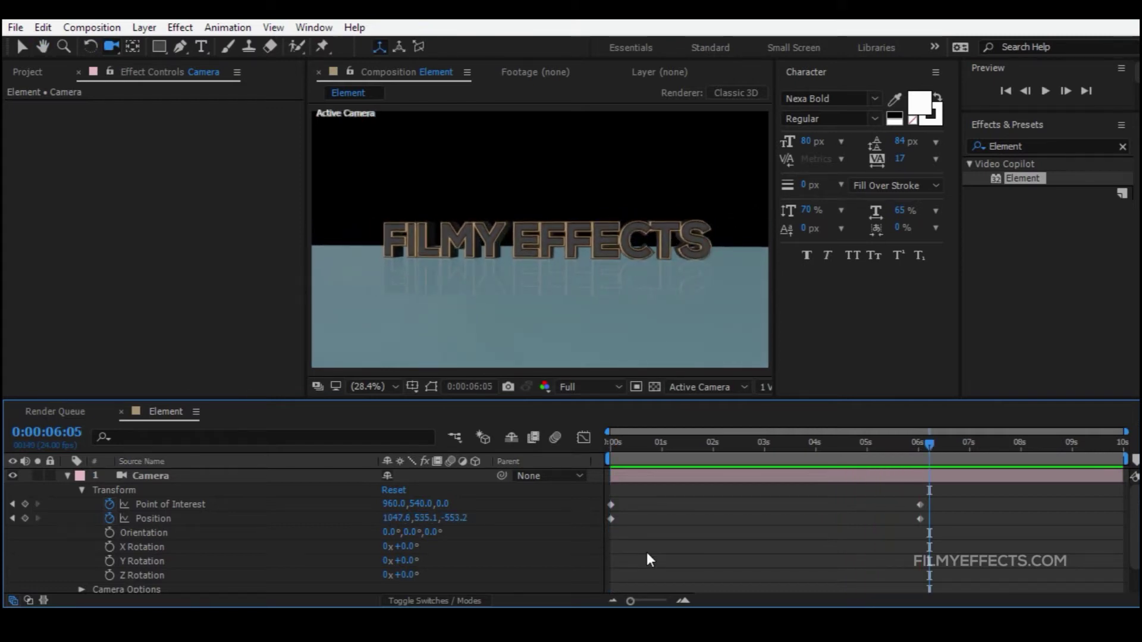
- Apply Easy Ease to all of the camera's Point of Interest and Position keyframes
left_click_drag(650, 430, 907, 443)
left_click_drag(932, 503, 644, 532)
left_click(937, 492)
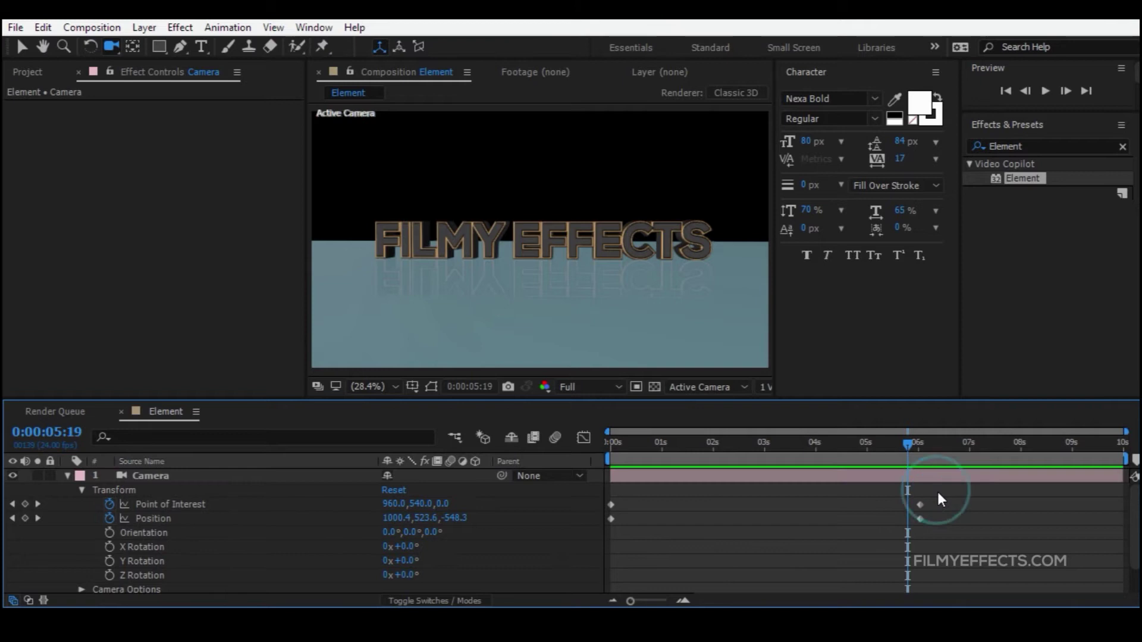
left_click_drag(922, 510, 602, 529)
right_click(609, 517)
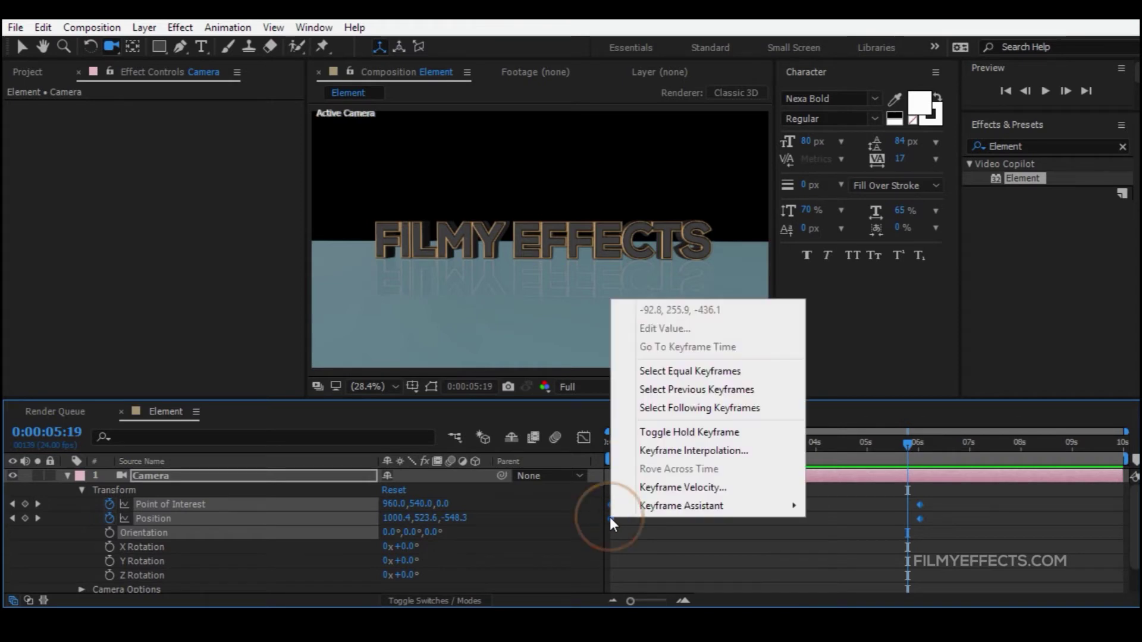
mouse_move(726, 508)
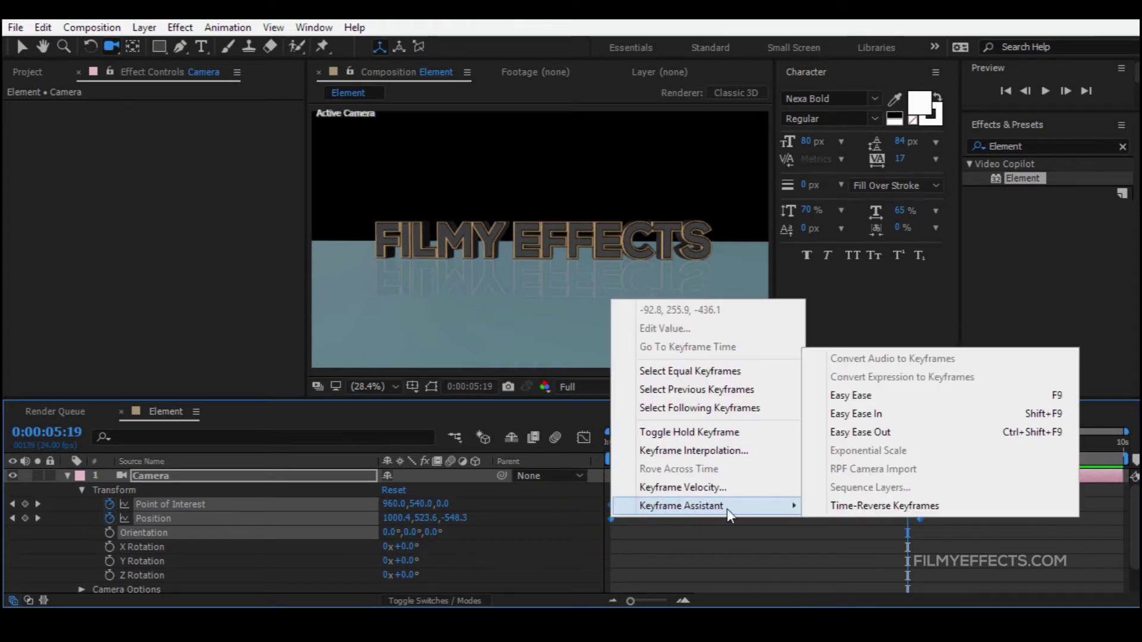
left_click(852, 400)
left_click(690, 498)
- Set the preview resolution to Third and play the eased camera move from the first frame
left_click(673, 447)
left_click_drag(674, 446, 600, 453)
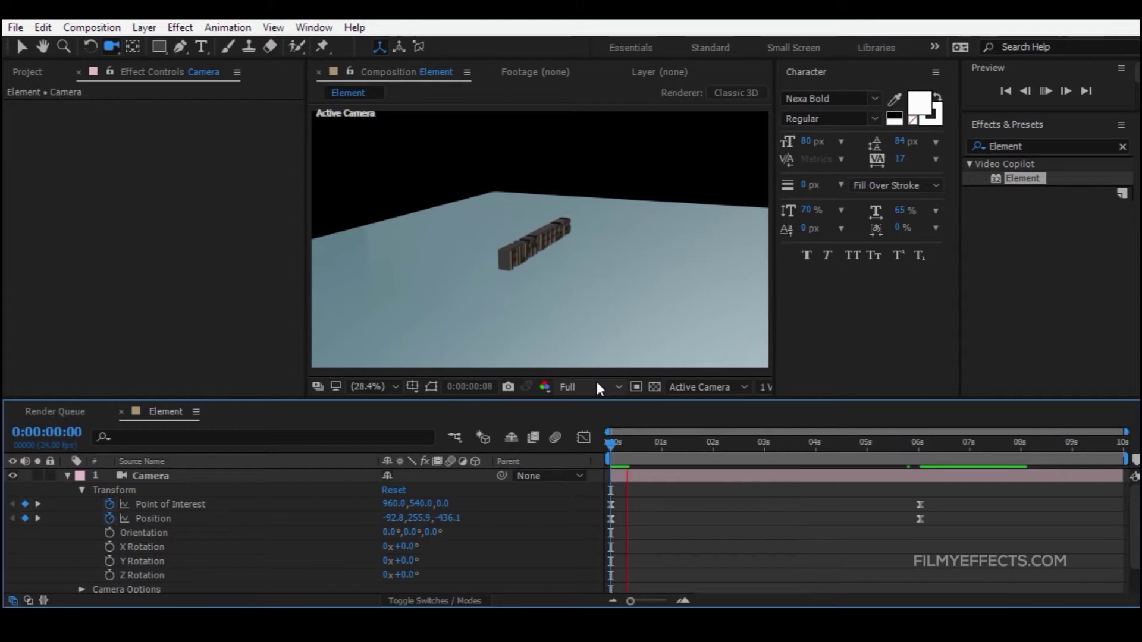
left_click(575, 387)
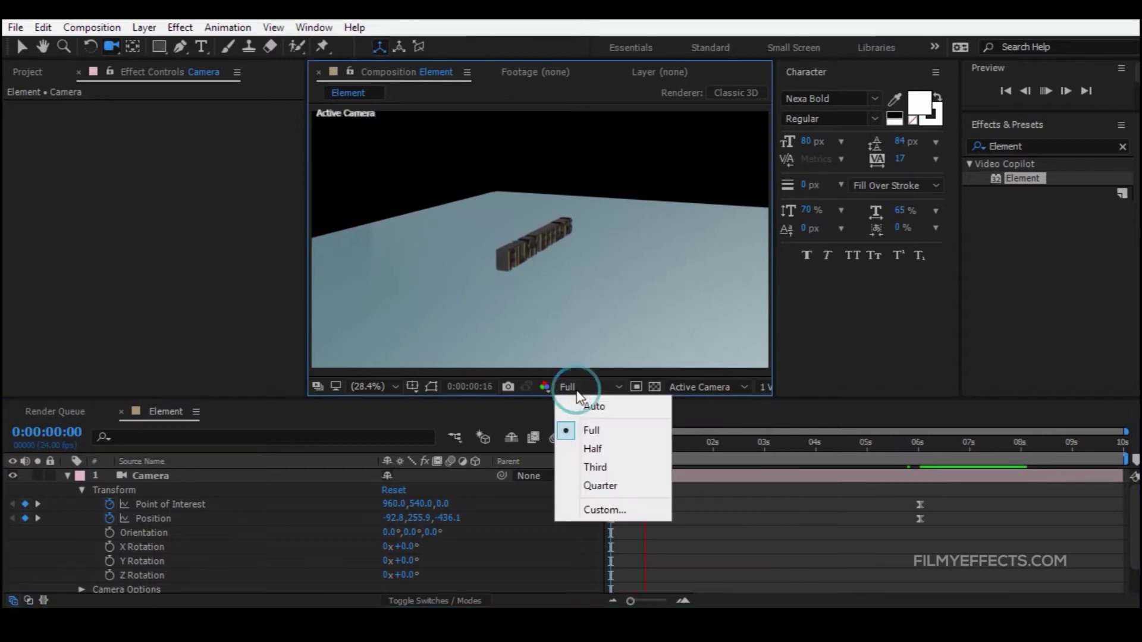
left_click(581, 466)
left_click(555, 422)
key("space")
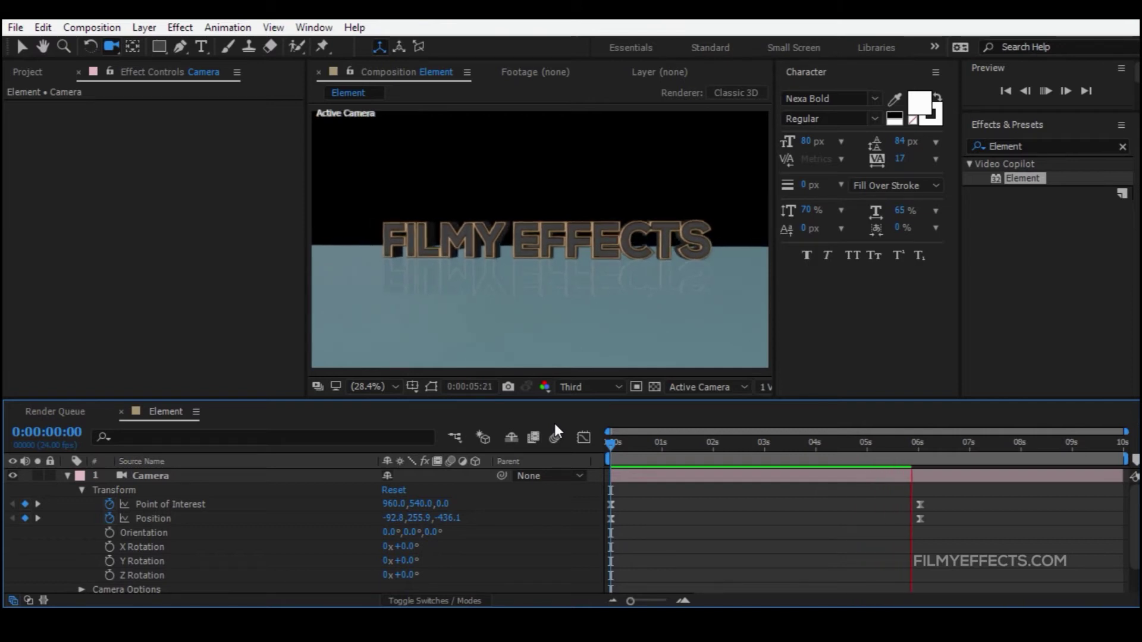
key("space")
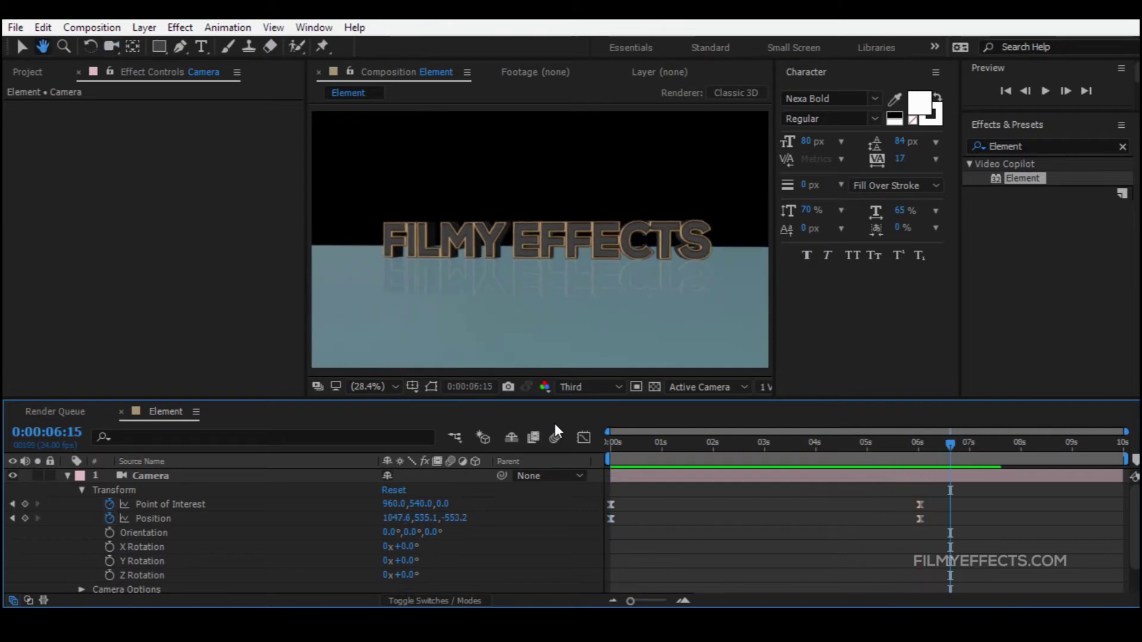
- End the work area at 0:00:08:00 and trim the composition to the work area
left_click_drag(715, 459, 992, 459)
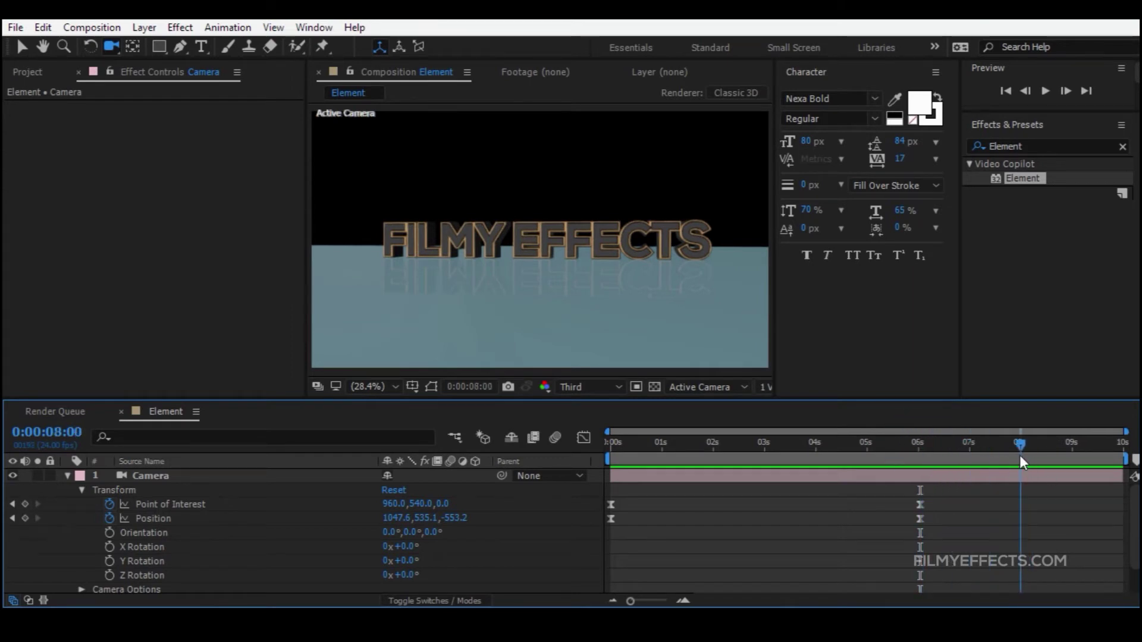
left_click_drag(1126, 458, 1023, 464)
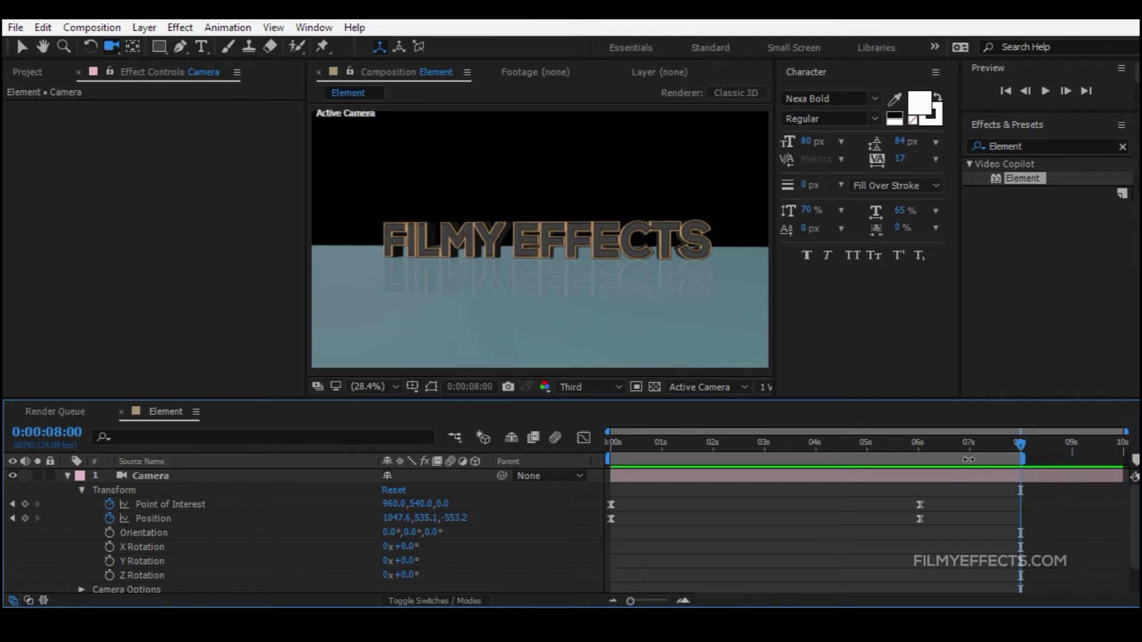
key("ctrl+z")
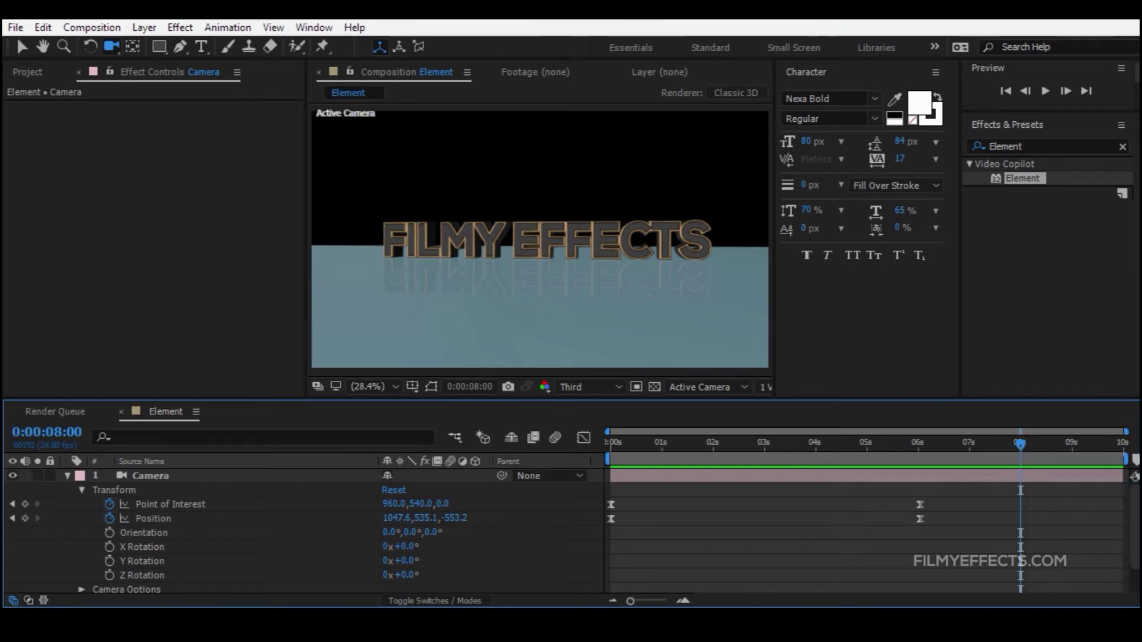
left_click_drag(1130, 458, 1023, 467)
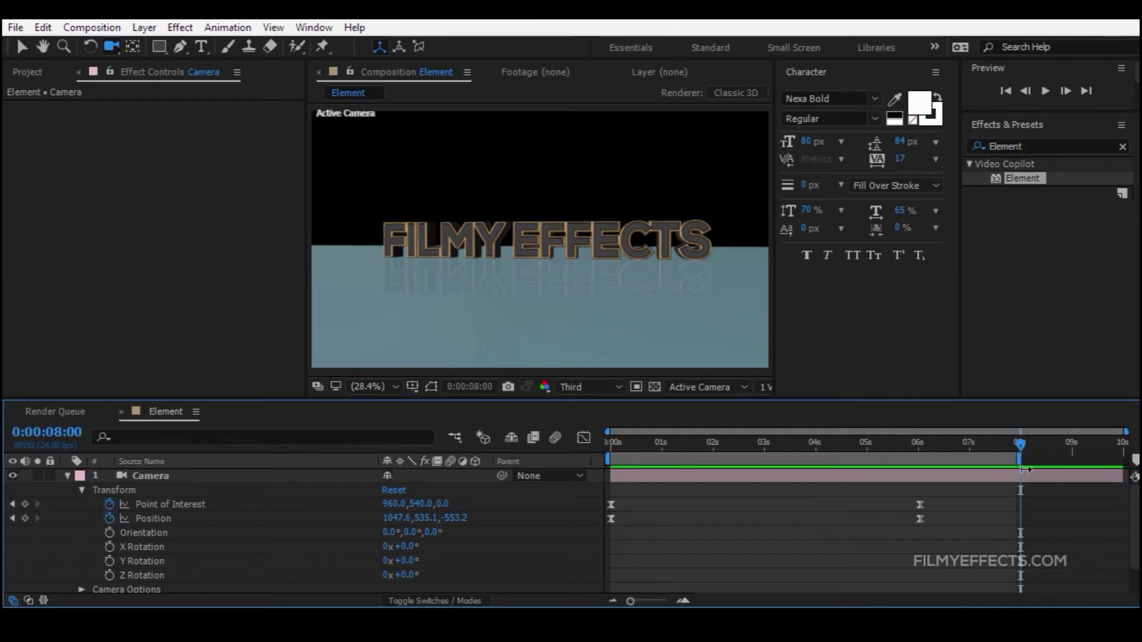
right_click(1007, 458)
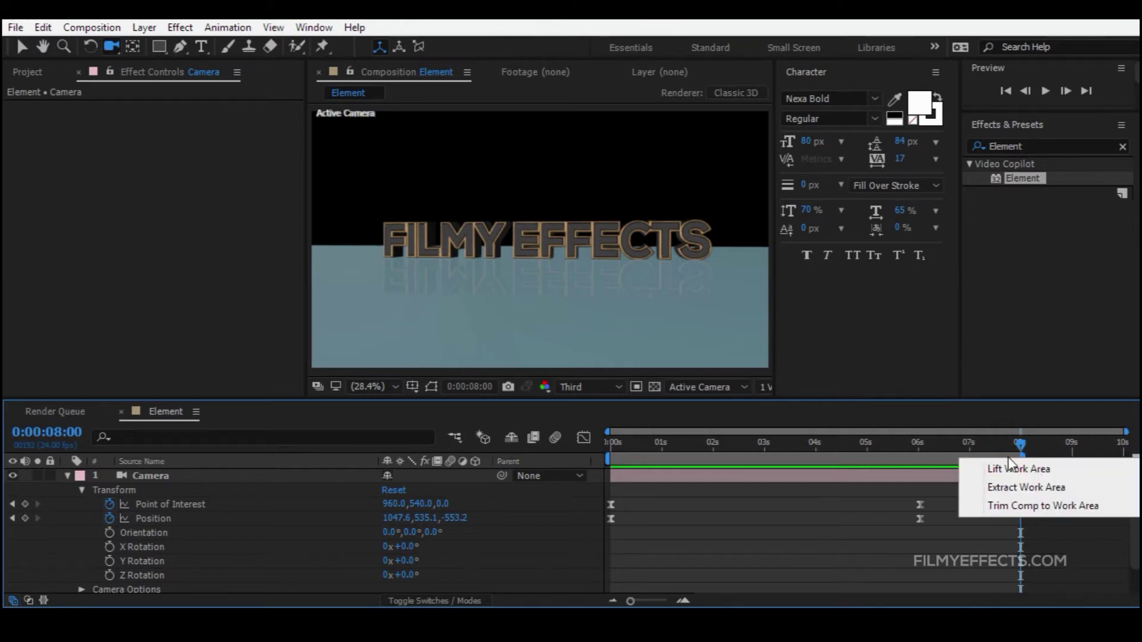
left_click(1057, 507)
- Preview the trimmed composition and return to the first frame
key("space")
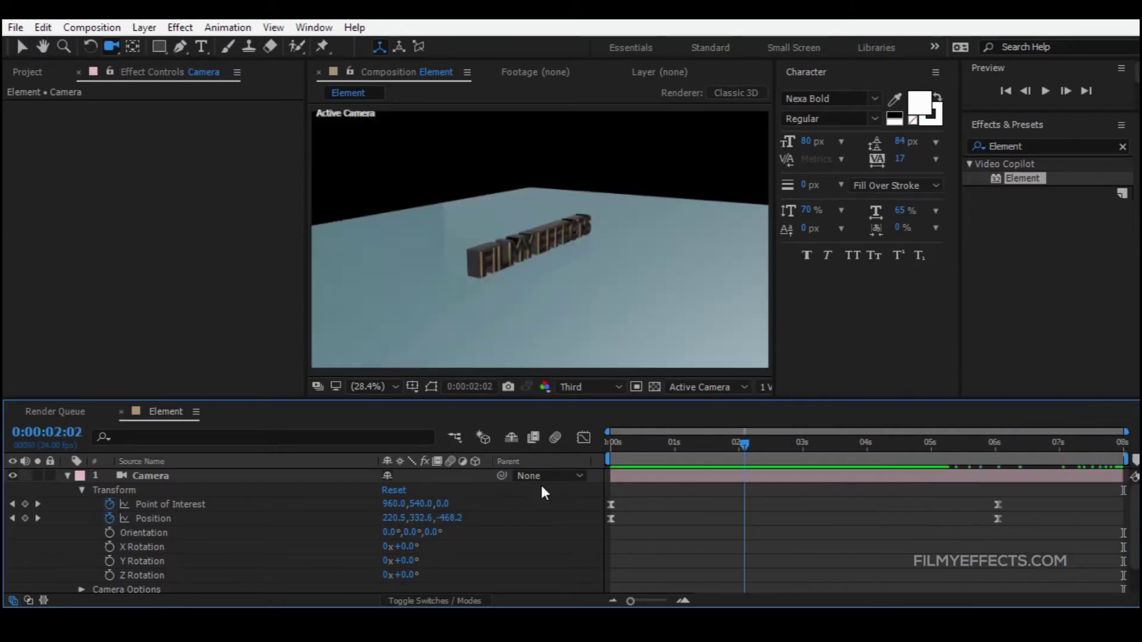
left_click(656, 470)
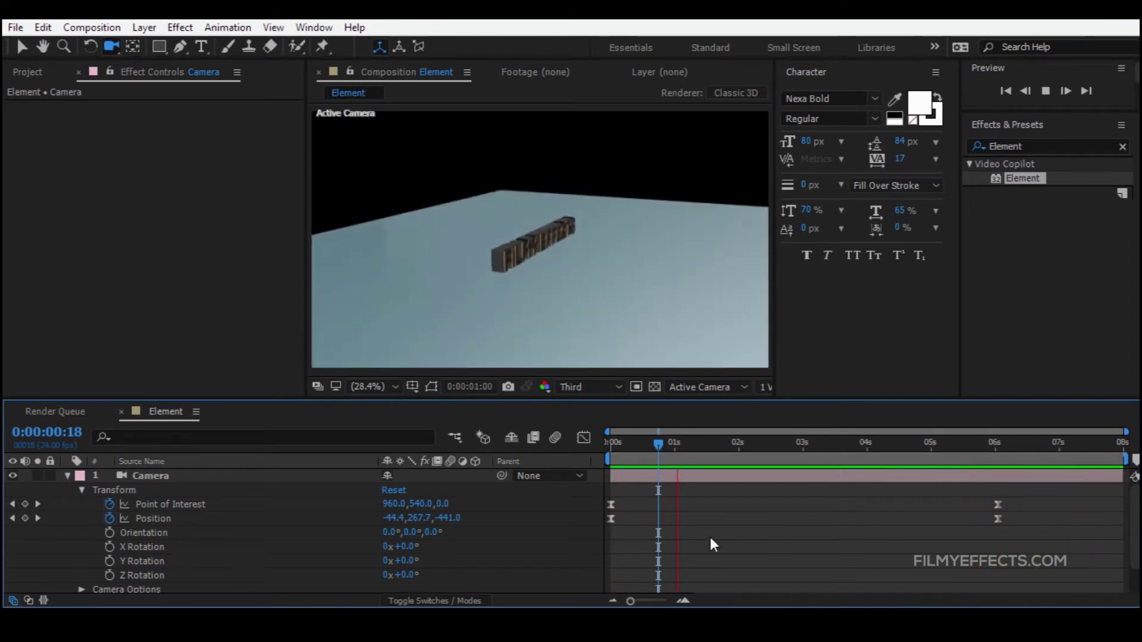
left_click_drag(654, 443, 576, 451)
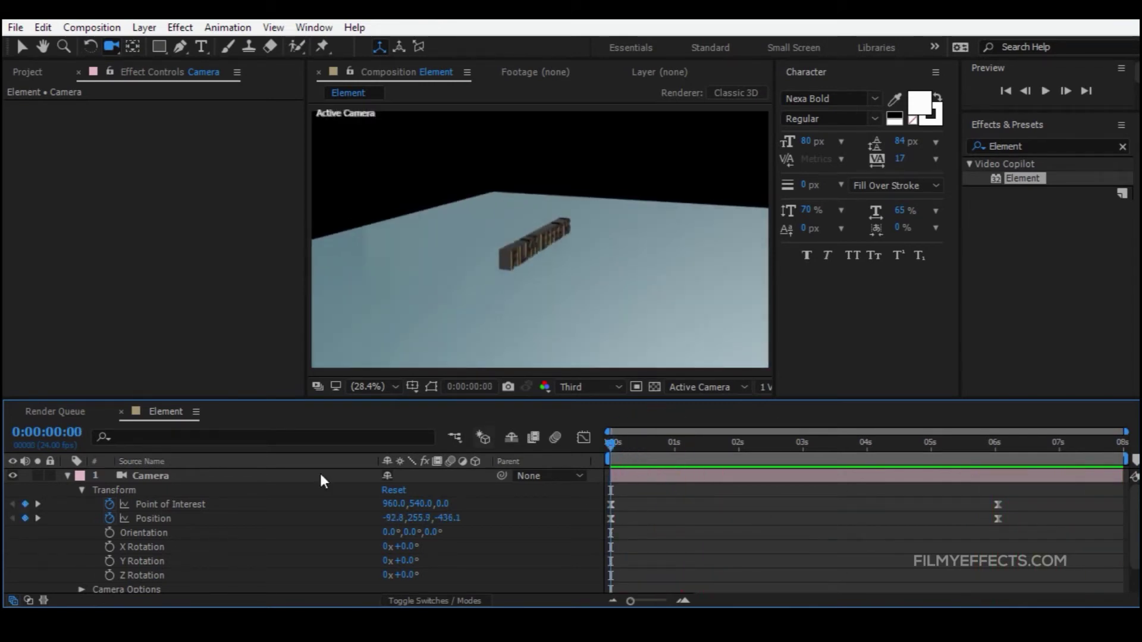
- Collapse the Camera layer's properties and move to 0:00:04:17 with the Selection tool active
left_click(66, 476)
left_click_drag(612, 443, 746, 443)
left_click_drag(814, 455, 912, 446)
scroll(490, 242, "up", 4)
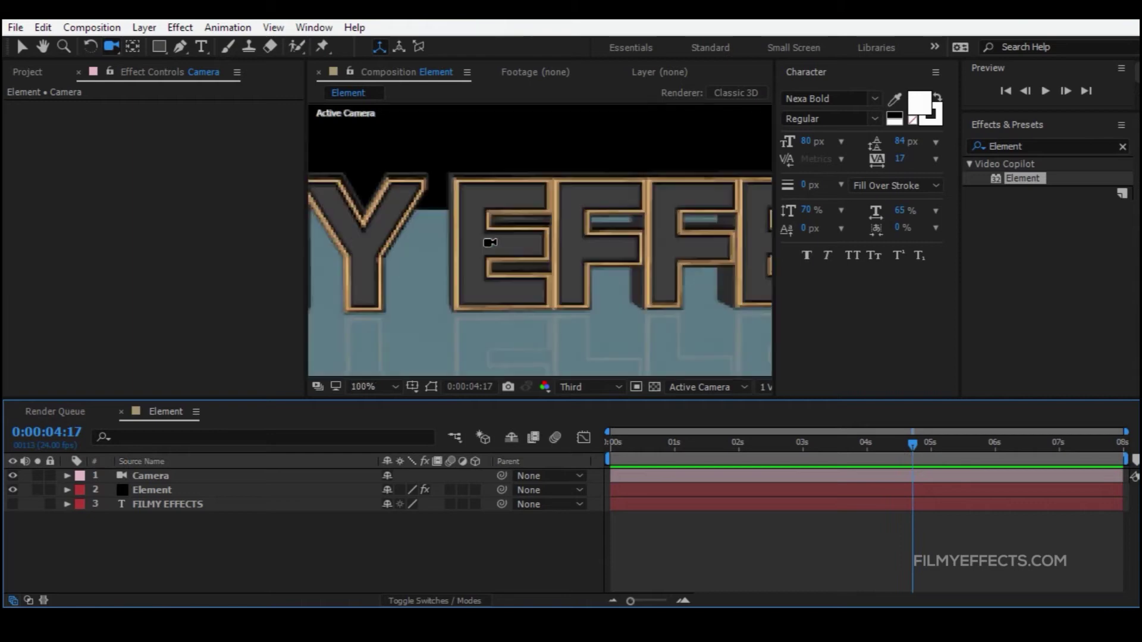
scroll(527, 260, "down", 2)
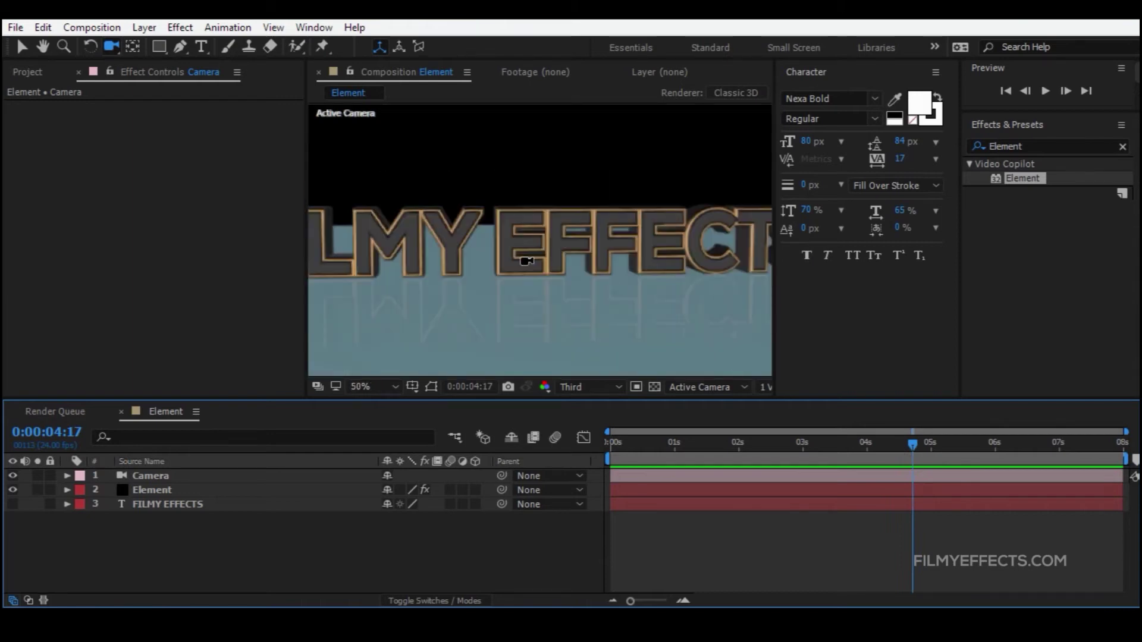
left_click(377, 387)
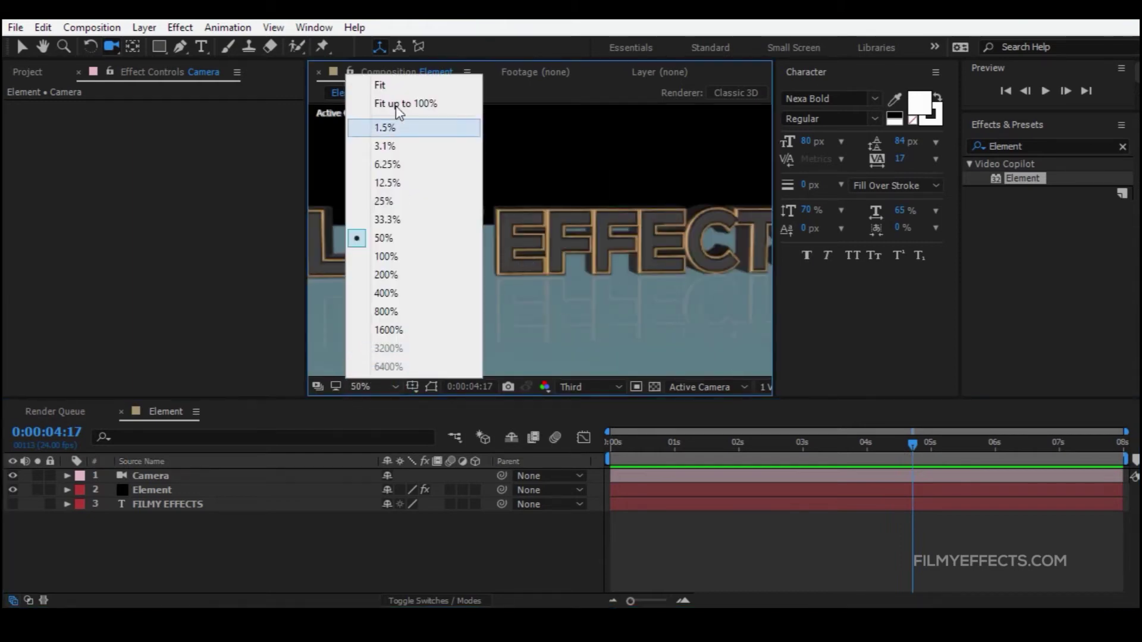
left_click(394, 101)
left_click(19, 52)
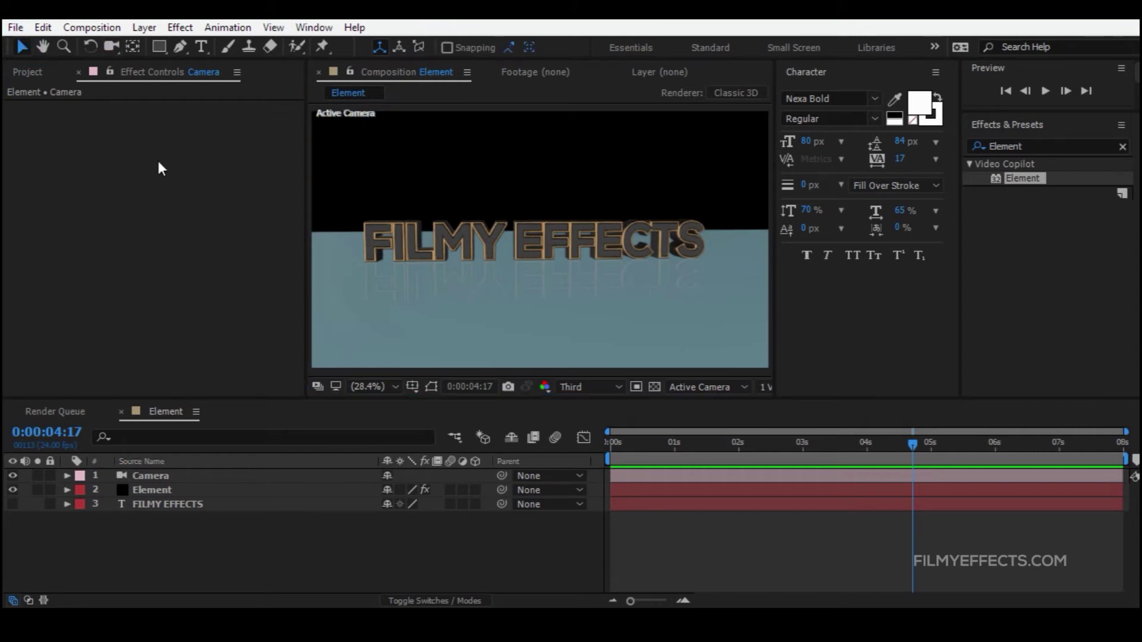
- Enable Ambient Occlusion in the Render Settings of the Element layer's effect
scroll(482, 277, "up", 2)
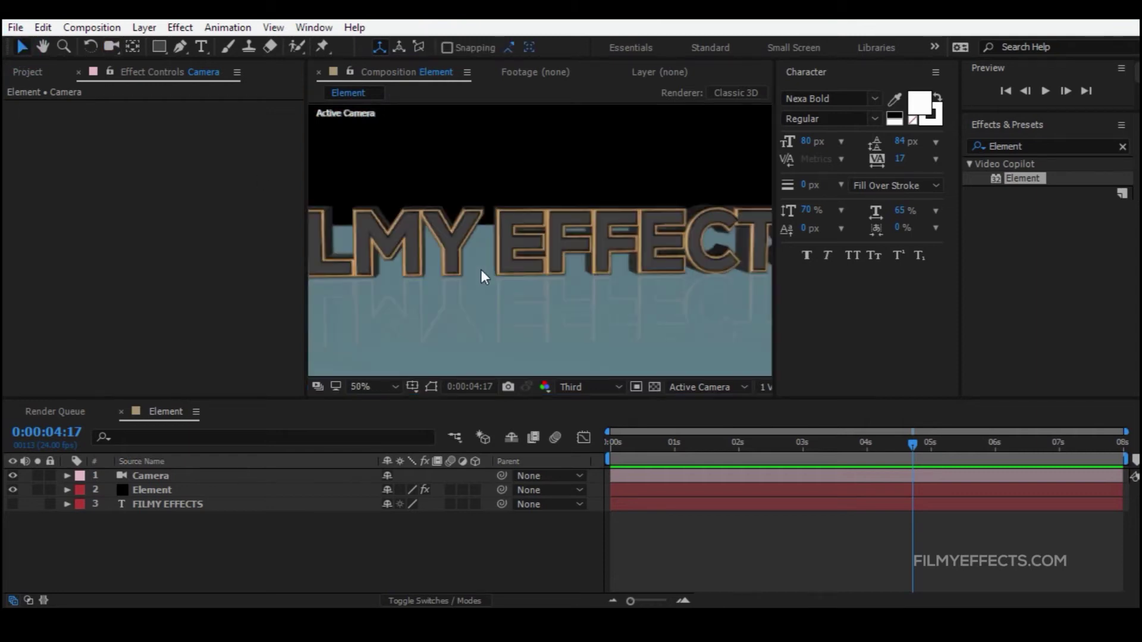
left_click(164, 490)
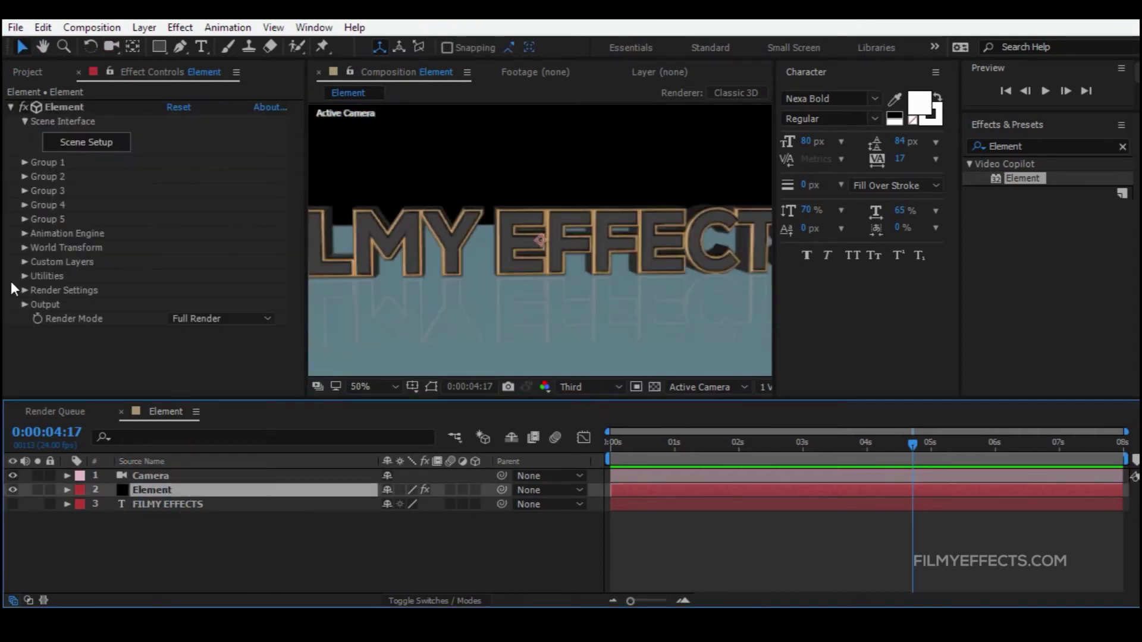
left_click(24, 290)
scroll(74, 280, "down", 3)
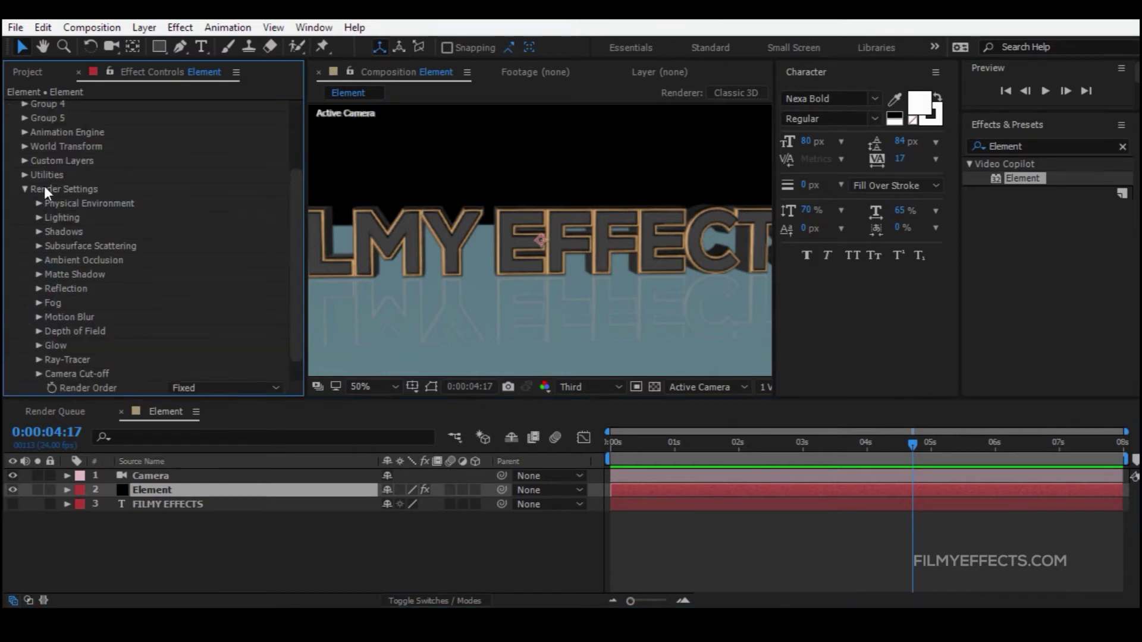
left_click(38, 261)
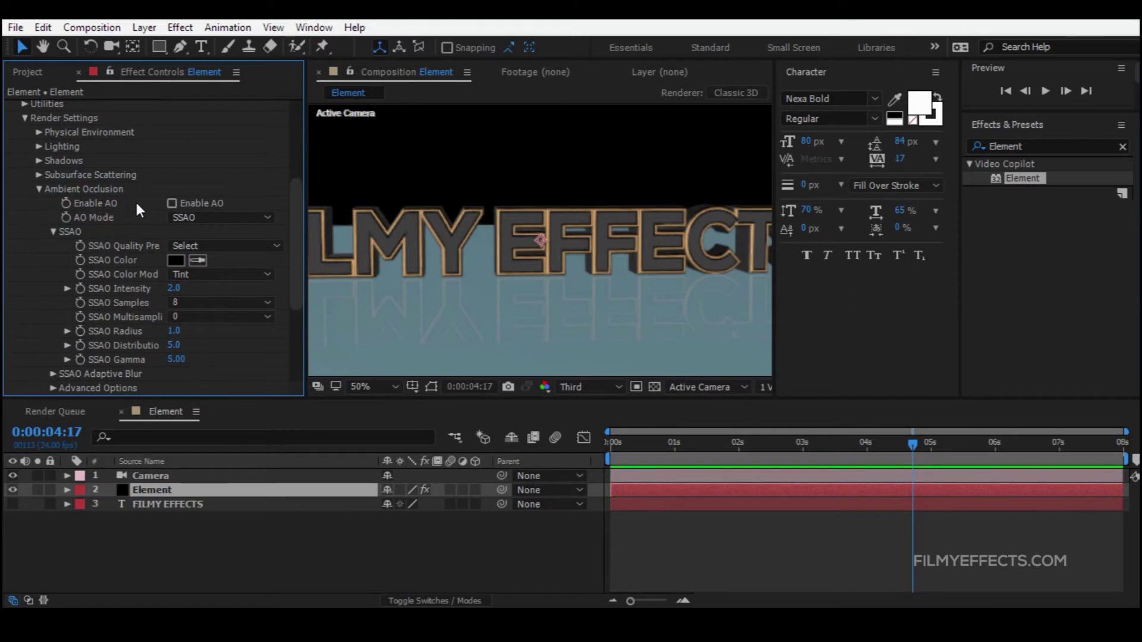
left_click(171, 202)
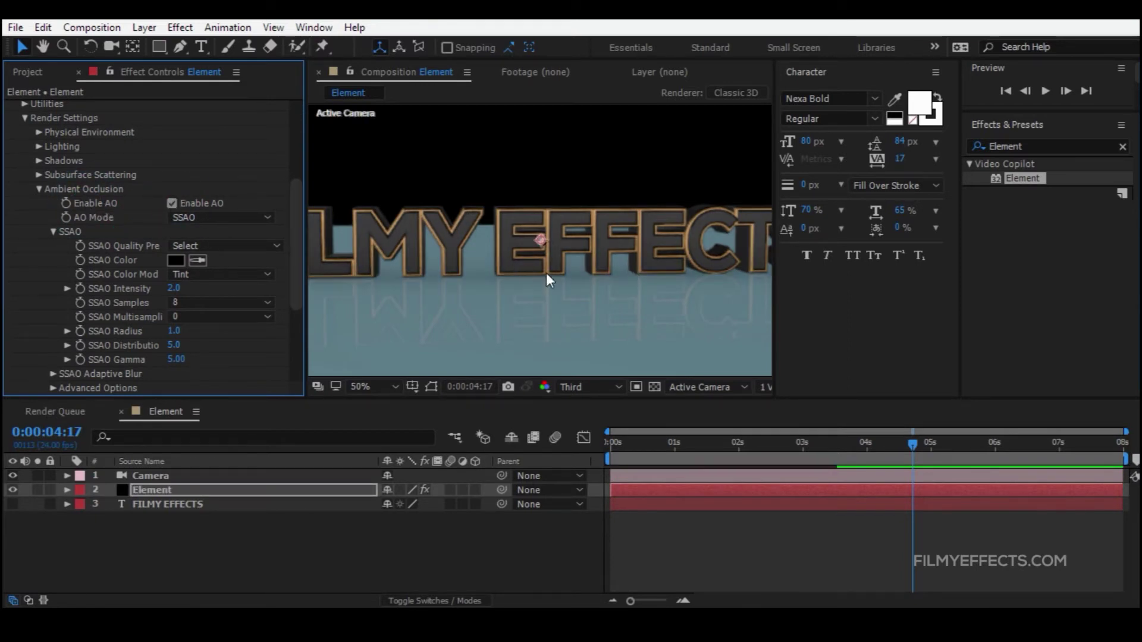
key("period")
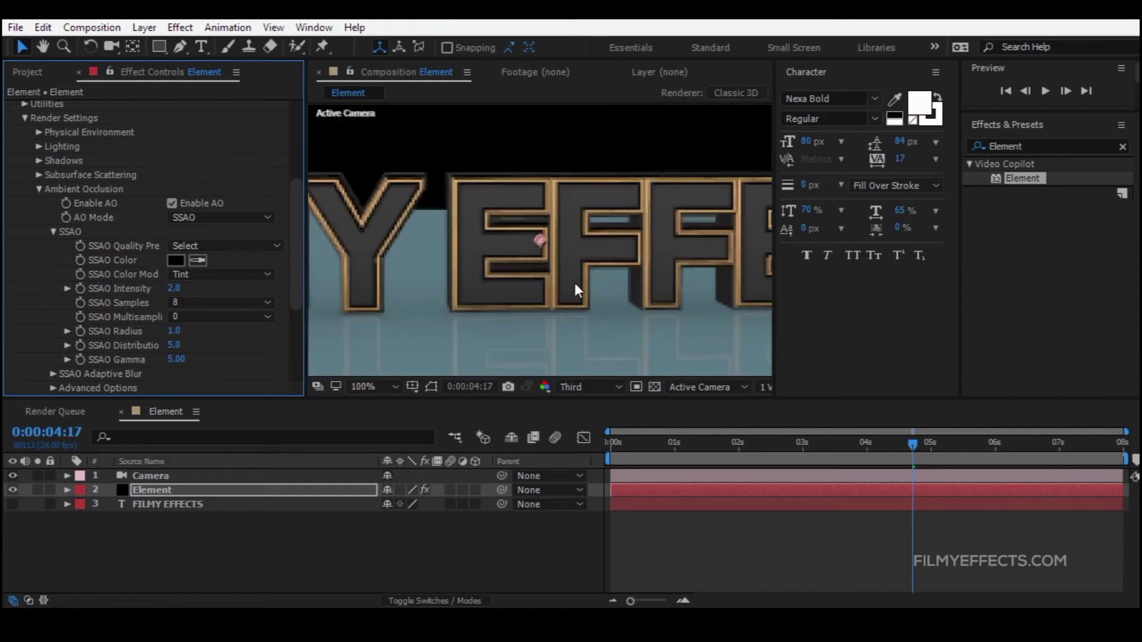
- Compare the text with Ambient Occlusion off and on, and check the shading at 0:00:02:12
left_click(171, 204)
left_click(170, 204)
left_click(171, 204)
left_click(171, 204)
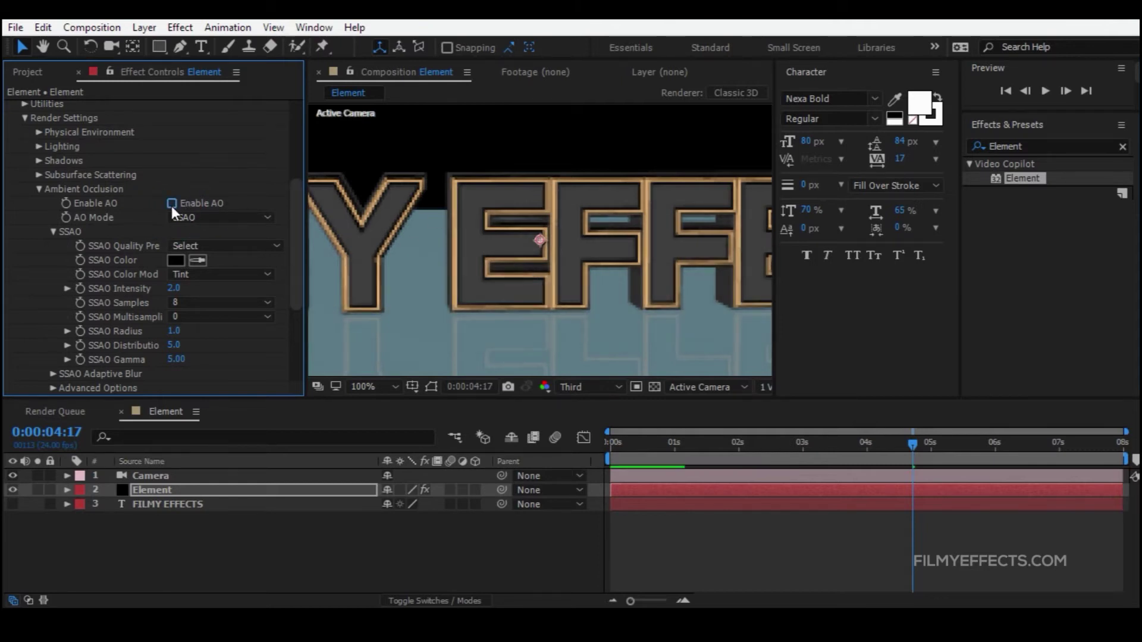
left_click(171, 204)
left_click(171, 204)
scroll(608, 296, "down", 3)
scroll(587, 283, "up", 2)
scroll(615, 333, "down", 1)
left_click_drag(704, 453, 772, 455)
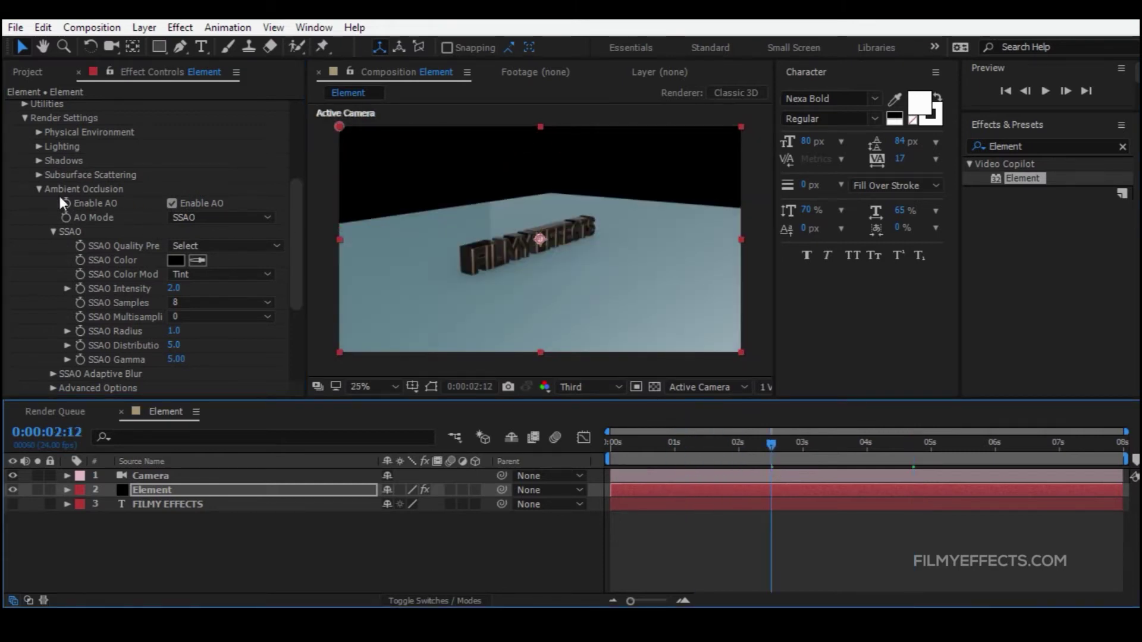
- Collapse the Ambient Occlusion and Render Settings groups of the Element effect
left_click(39, 189)
left_click(24, 161)
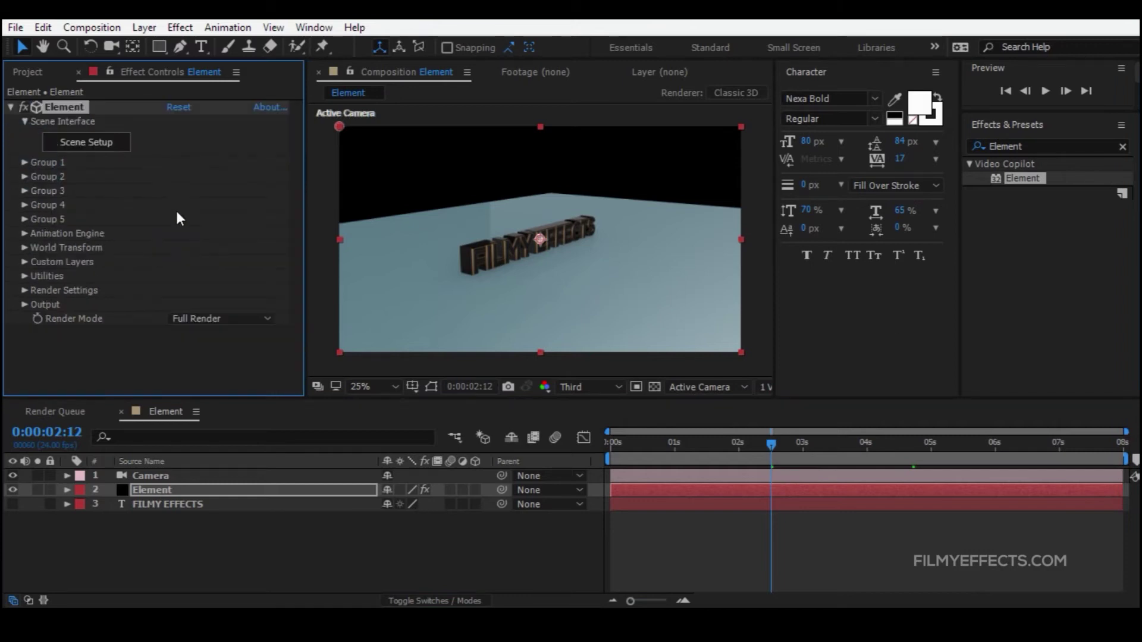
left_click(119, 346)
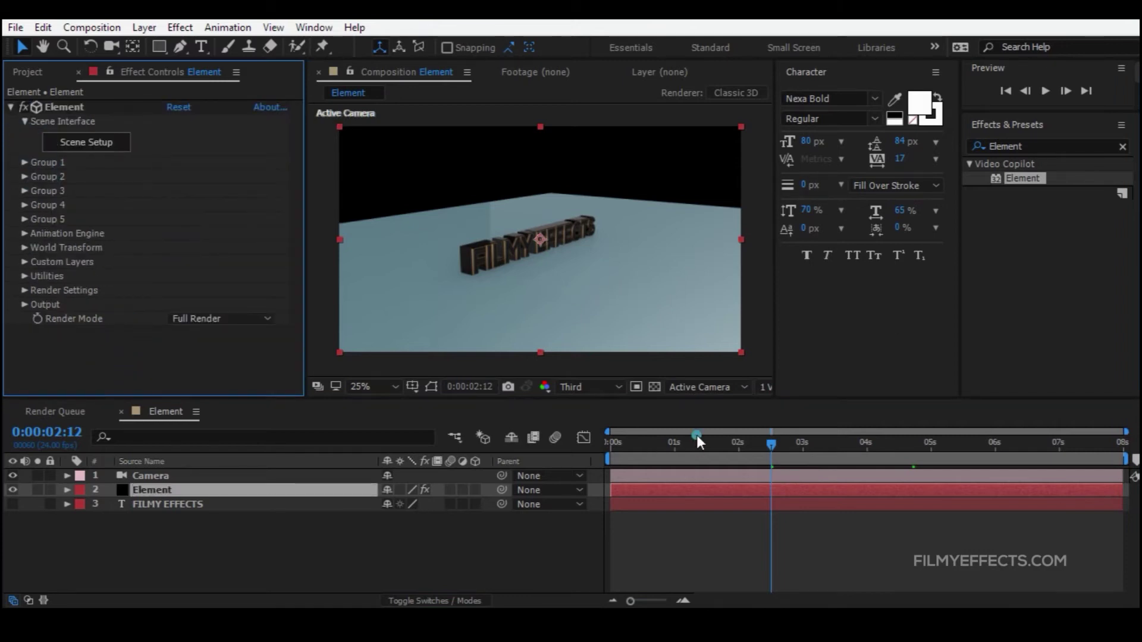
- At 0:00:04:14, start a new light of type Parallel and name it Parallel
left_click_drag(683, 443, 905, 453)
right_click(181, 540)
mouse_move(233, 383)
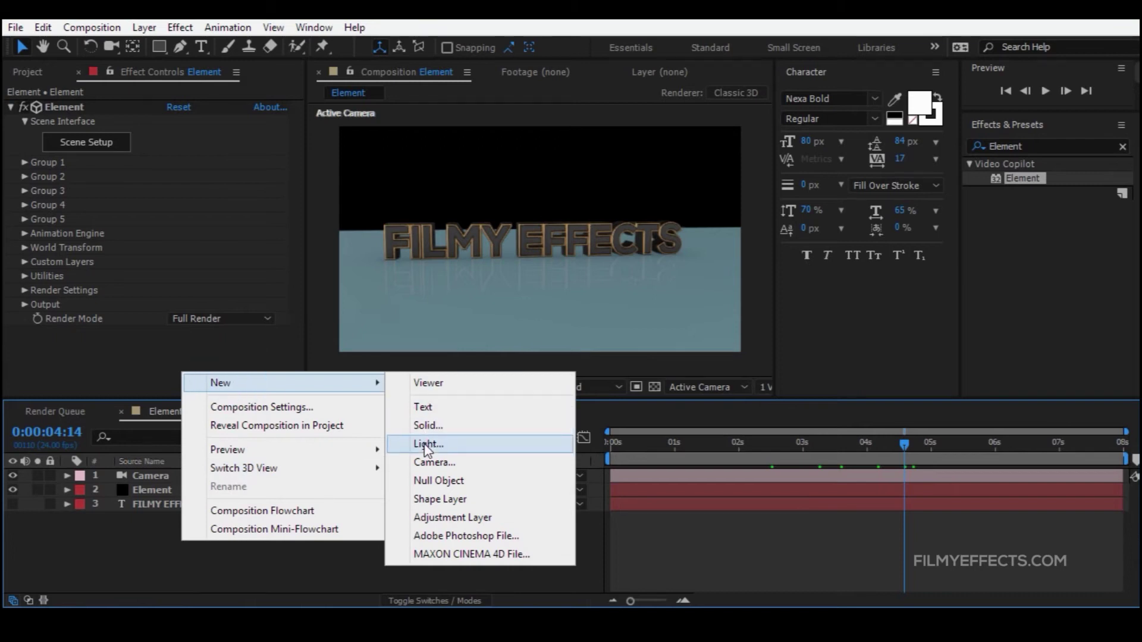
left_click(428, 443)
left_click(568, 172)
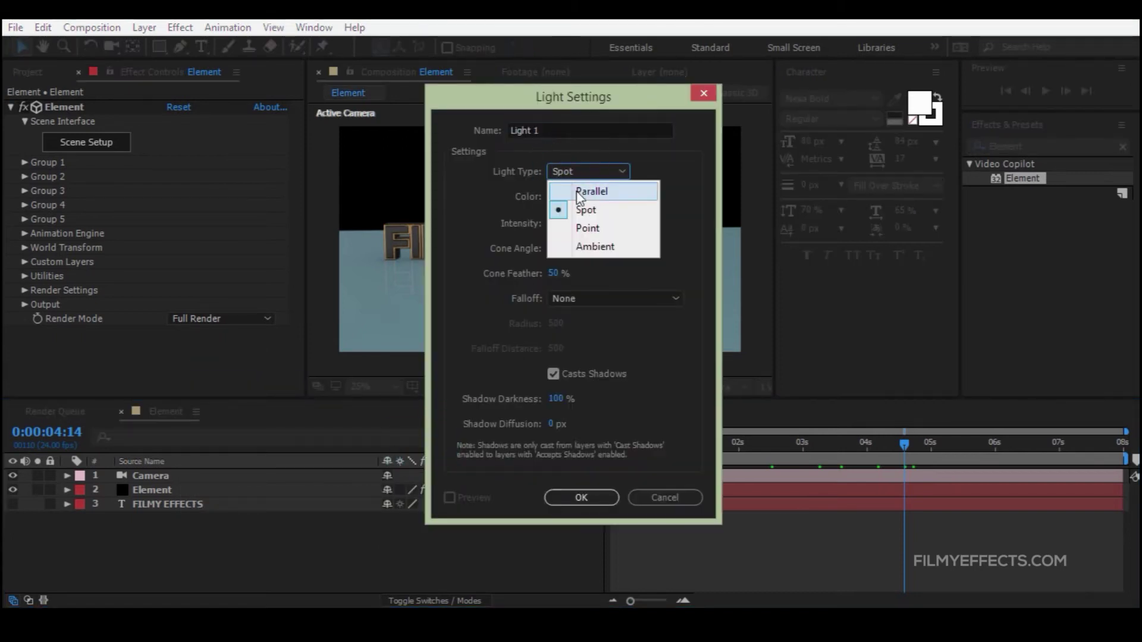
left_click(589, 191)
left_click(553, 128)
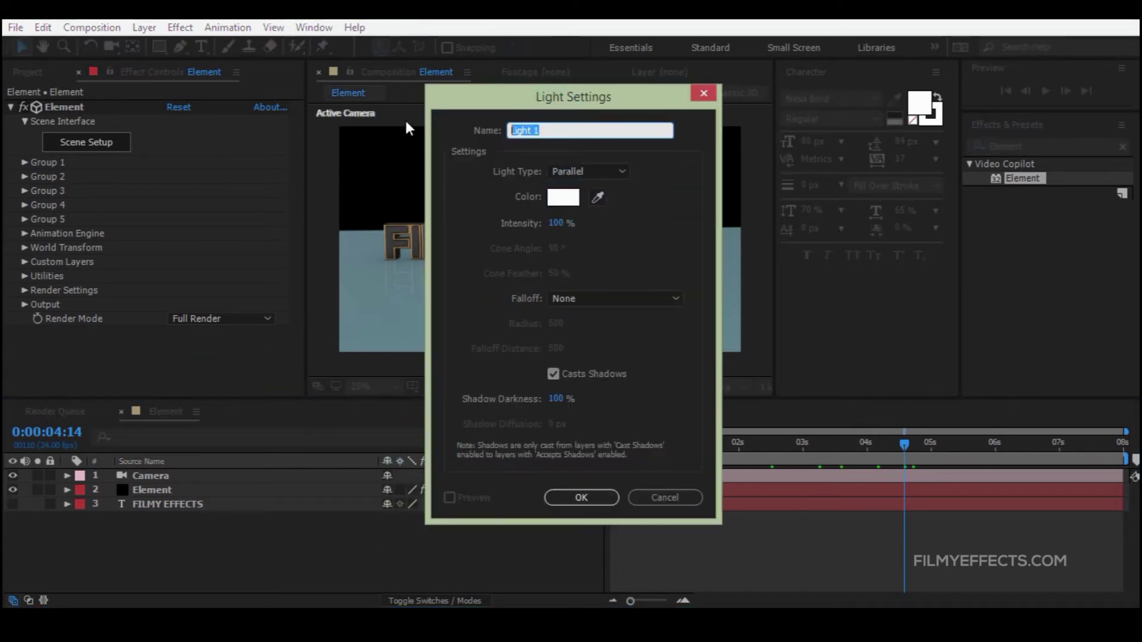
type("Parale")
key("BackSpace")
- Create the light with white color, 100% intensity, no falloff and Casts Shadows enabled
left_click(563, 197)
left_click(1040, 310)
left_click(553, 224)
left_click(683, 254)
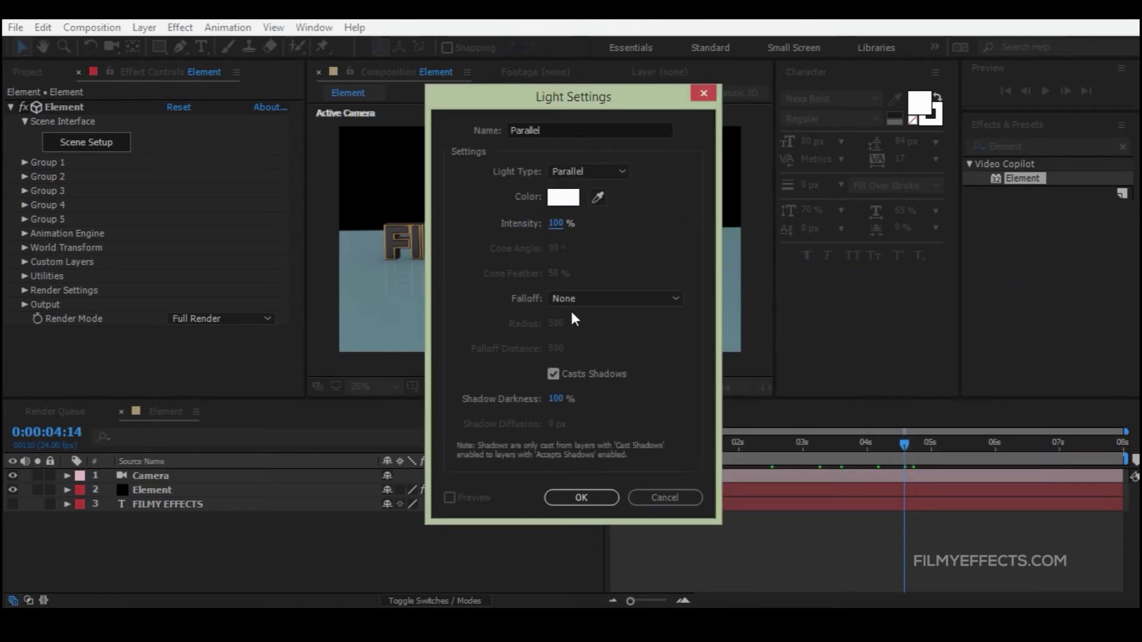
left_click(566, 371)
left_click(553, 374)
left_click(588, 497)
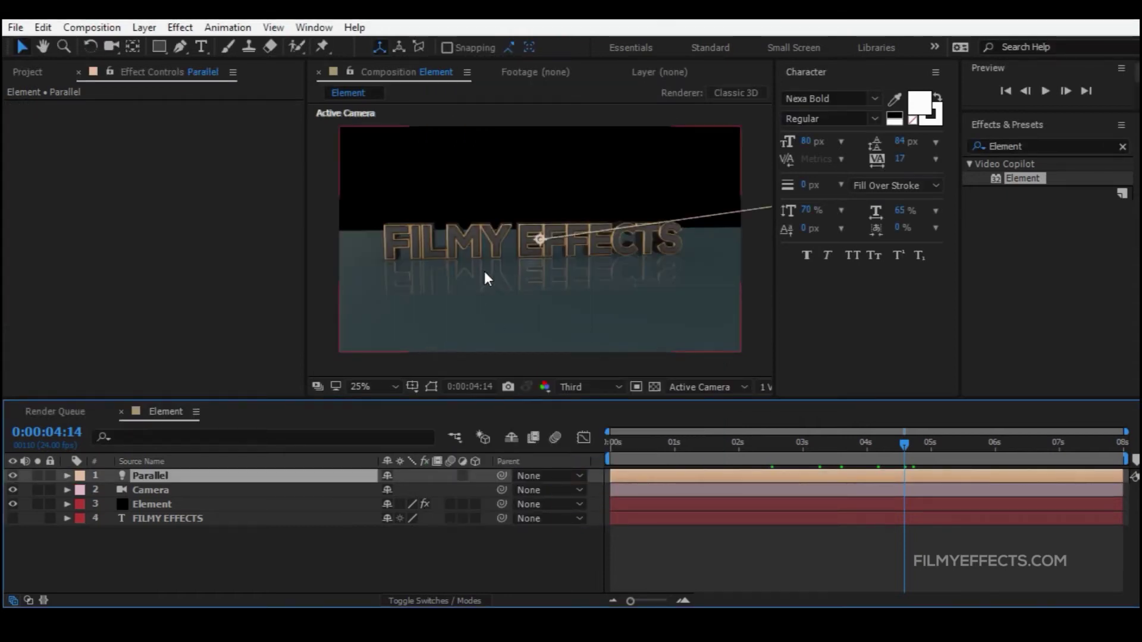
key("period")
key("period")
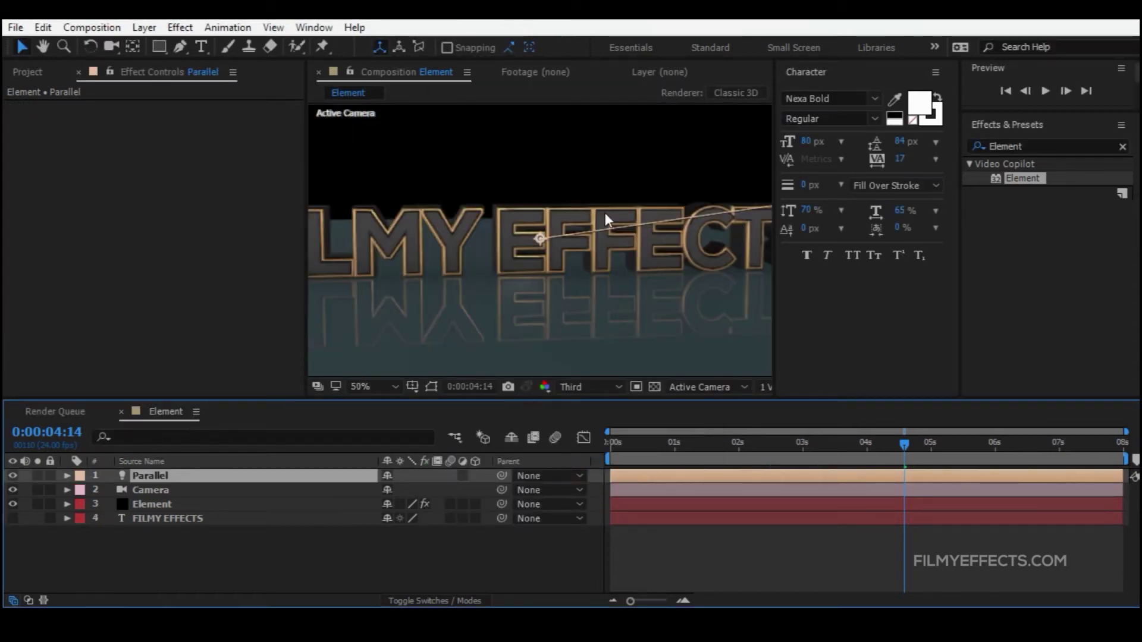
- Compare the scene lighting with the Parallel light hidden and shown
key("comma")
key("comma")
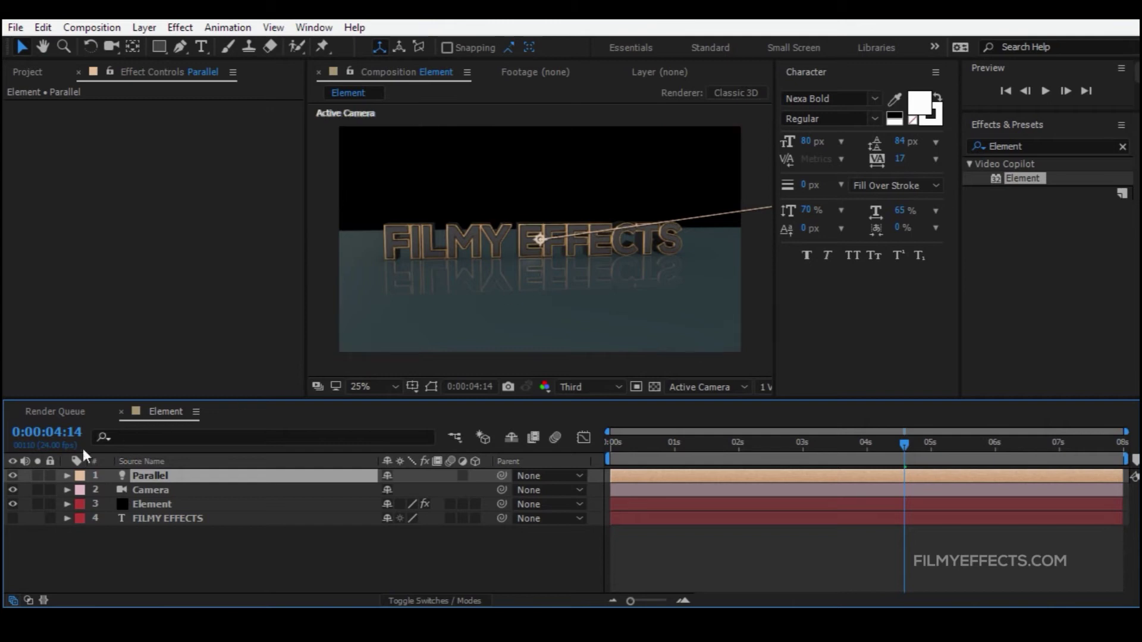
left_click(12, 475)
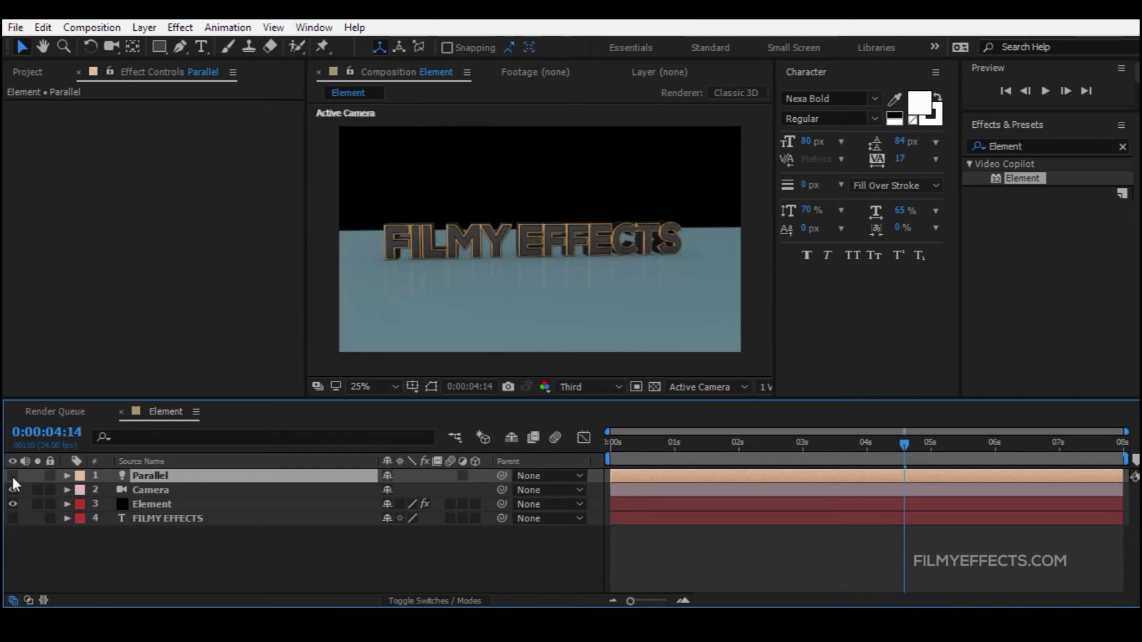
left_click(12, 476)
key("comma")
key("period")
key("period")
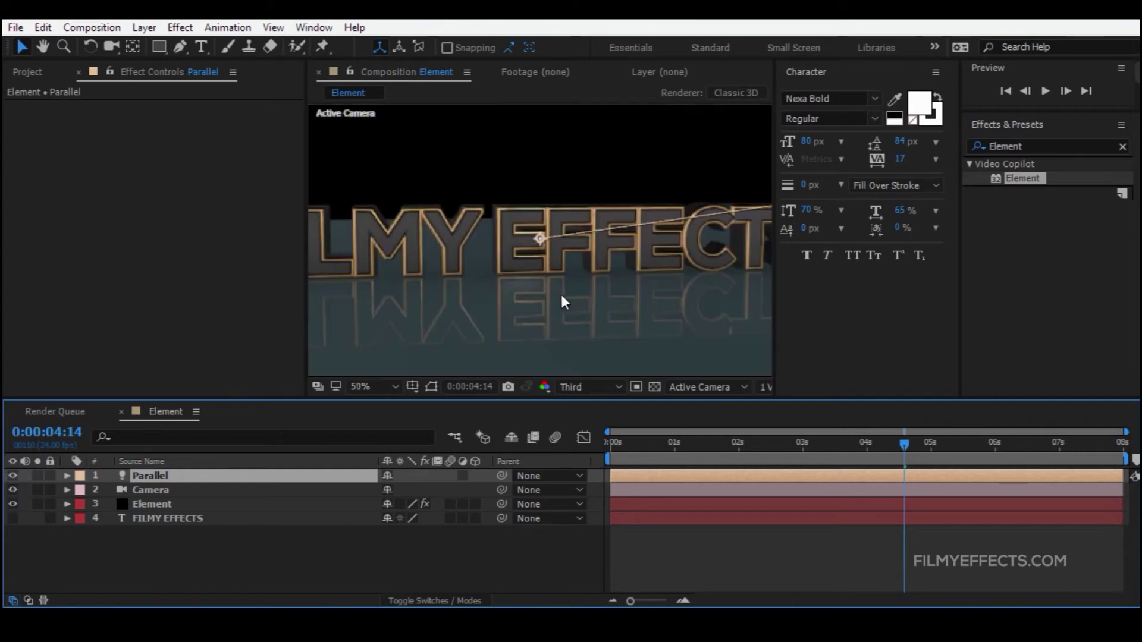
- Widen the composition viewer by narrowing the Effect Controls and Character panels on either side of it
left_click_drag(307, 306, 179, 318)
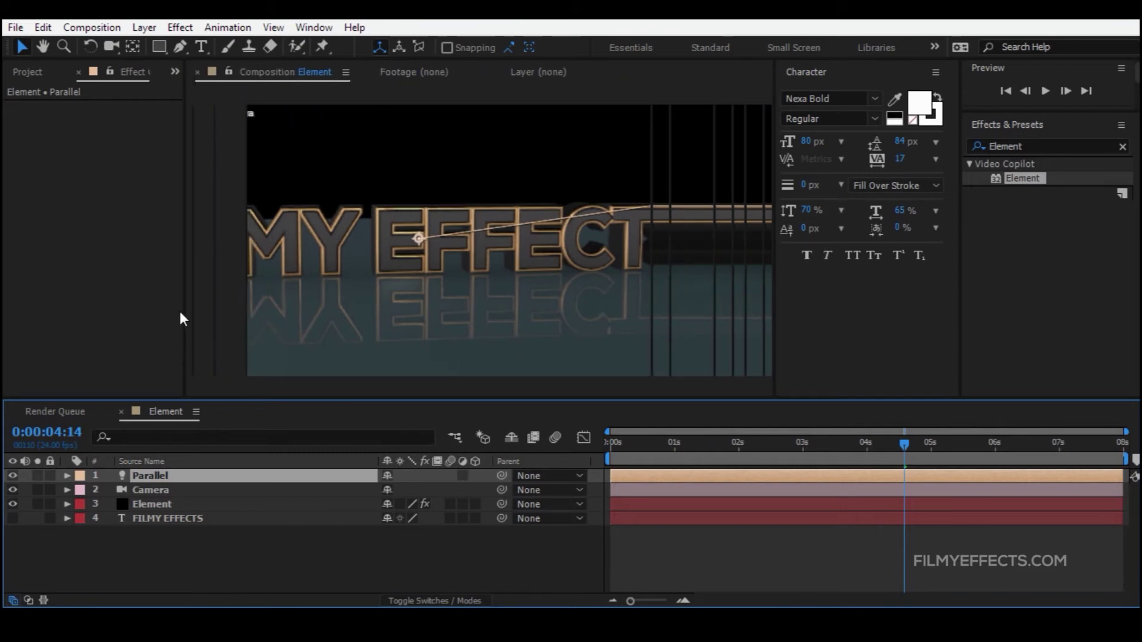
left_click(773, 324)
left_click_drag(774, 308, 841, 308)
key("comma")
key("comma")
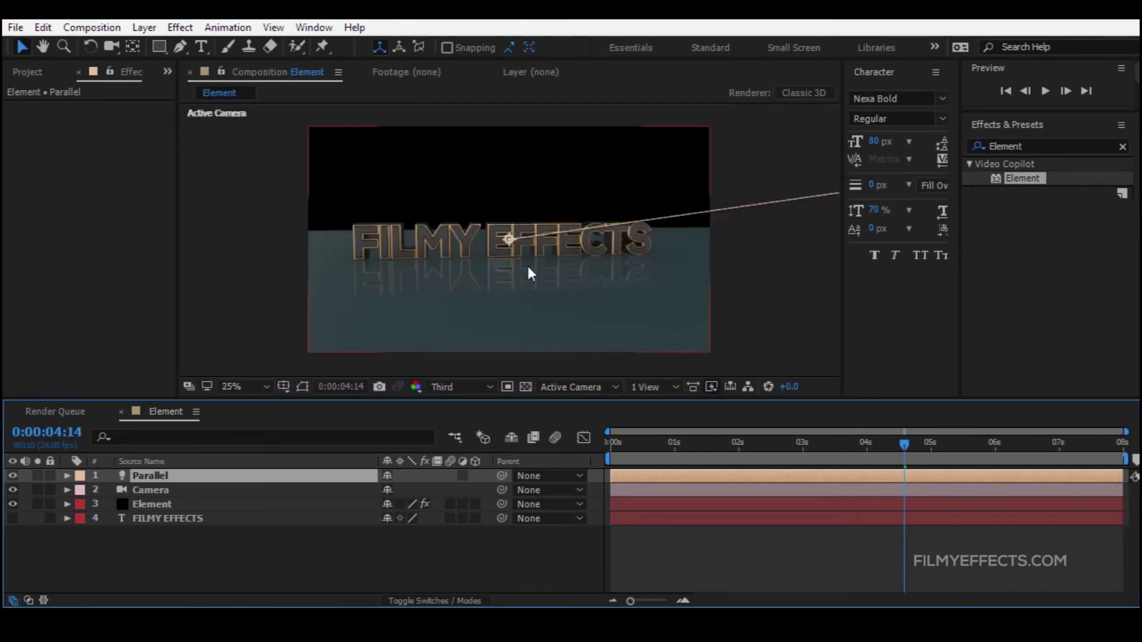
key("comma")
key("comma")
key("comma")
key("comma")
key("period")
key("period")
key("period")
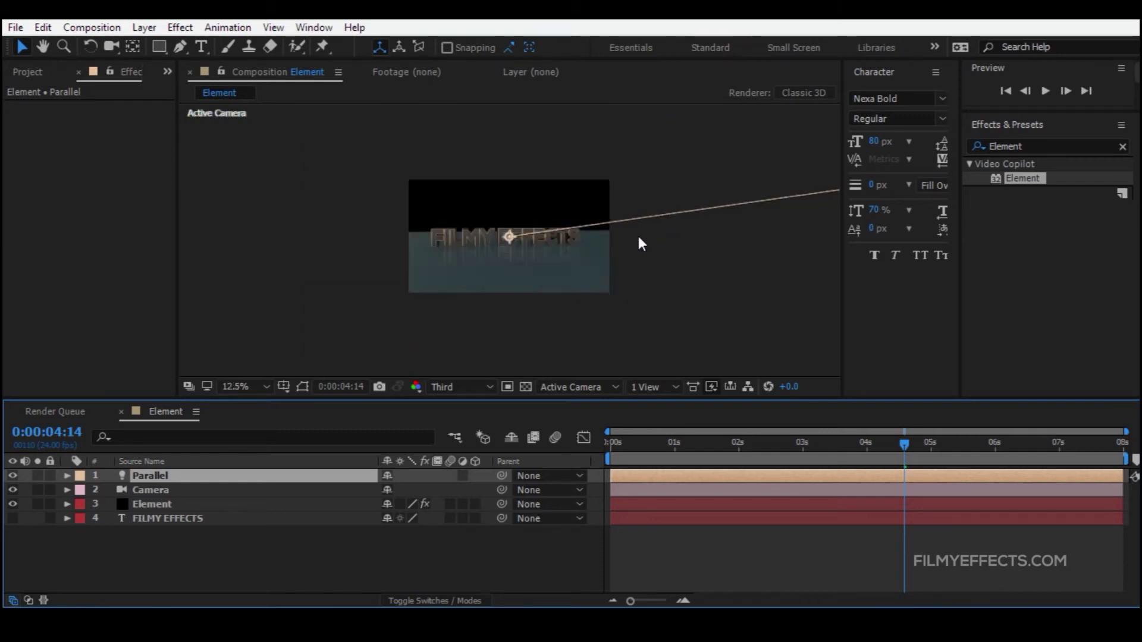
key("period")
key("period")
key("period")
key("period")
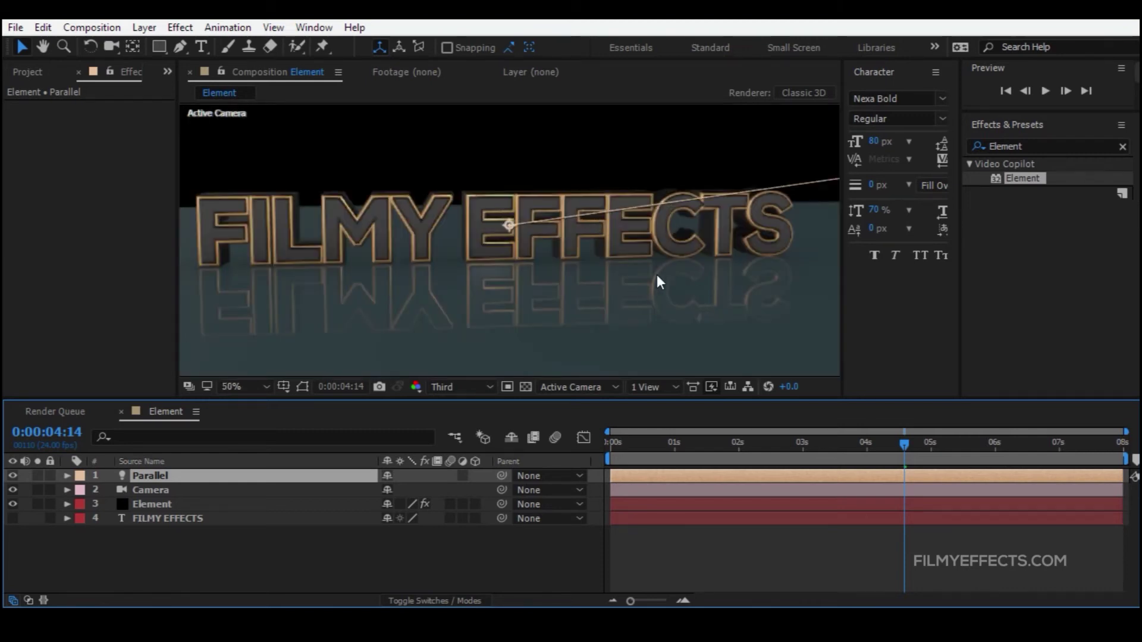
- Show the composition from the Top view and move the Parallel light to the right of the camera
key("comma")
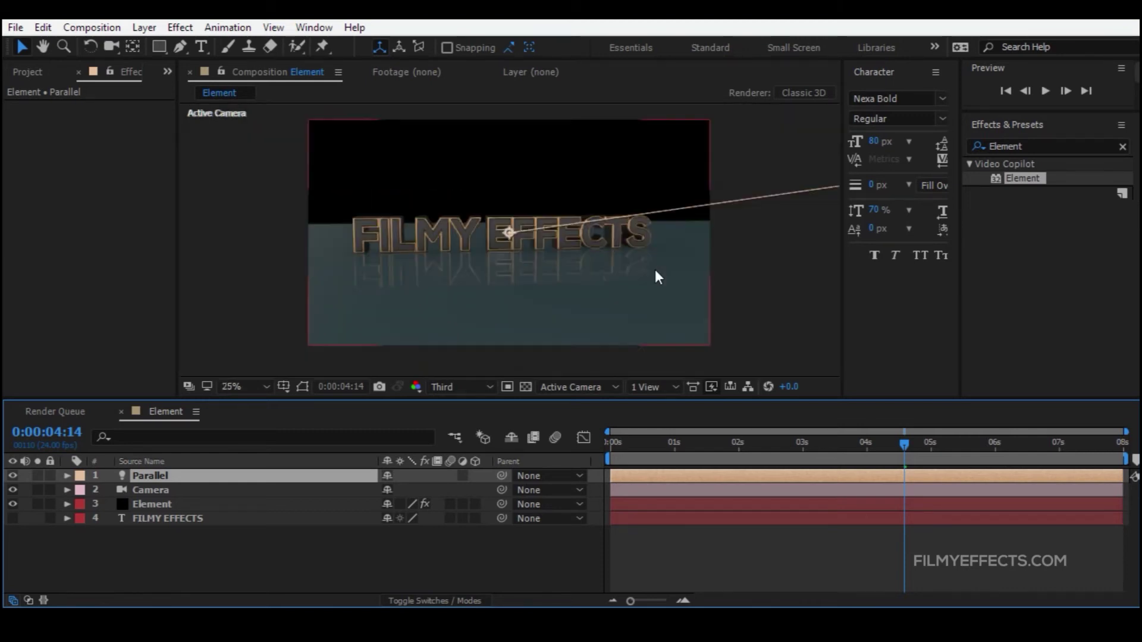
left_click(578, 387)
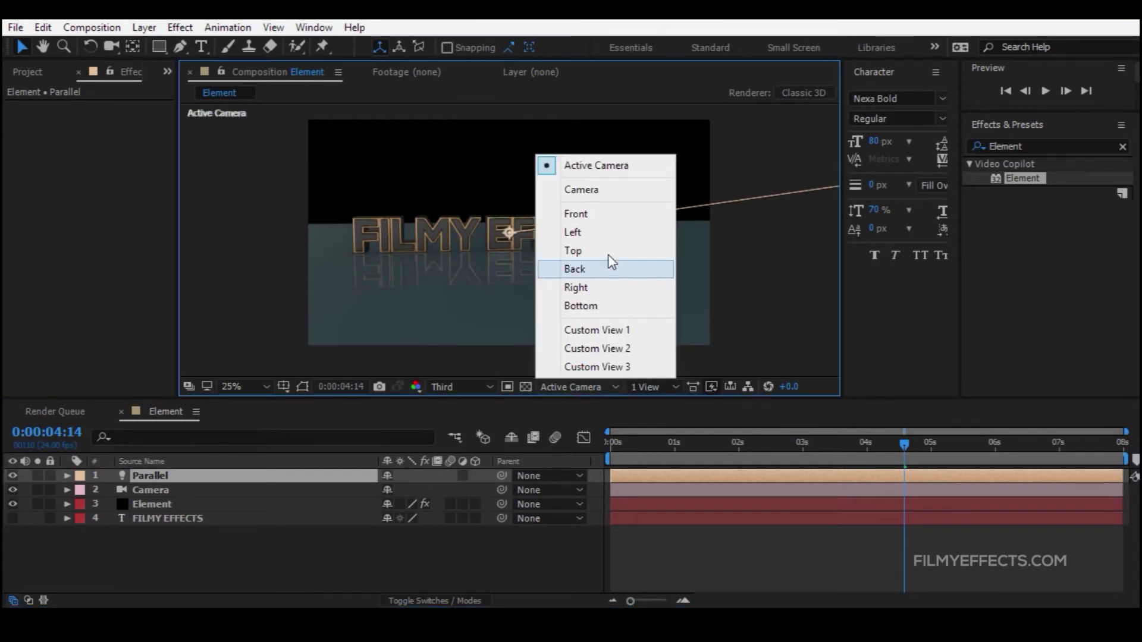
left_click(629, 254)
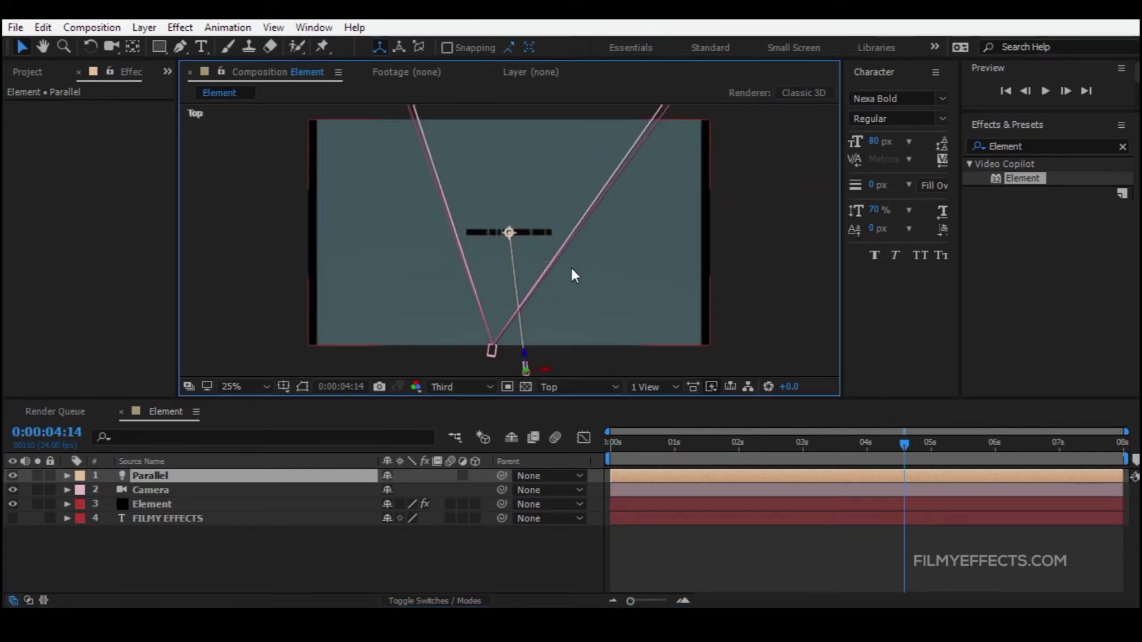
left_click_drag(549, 373, 627, 352)
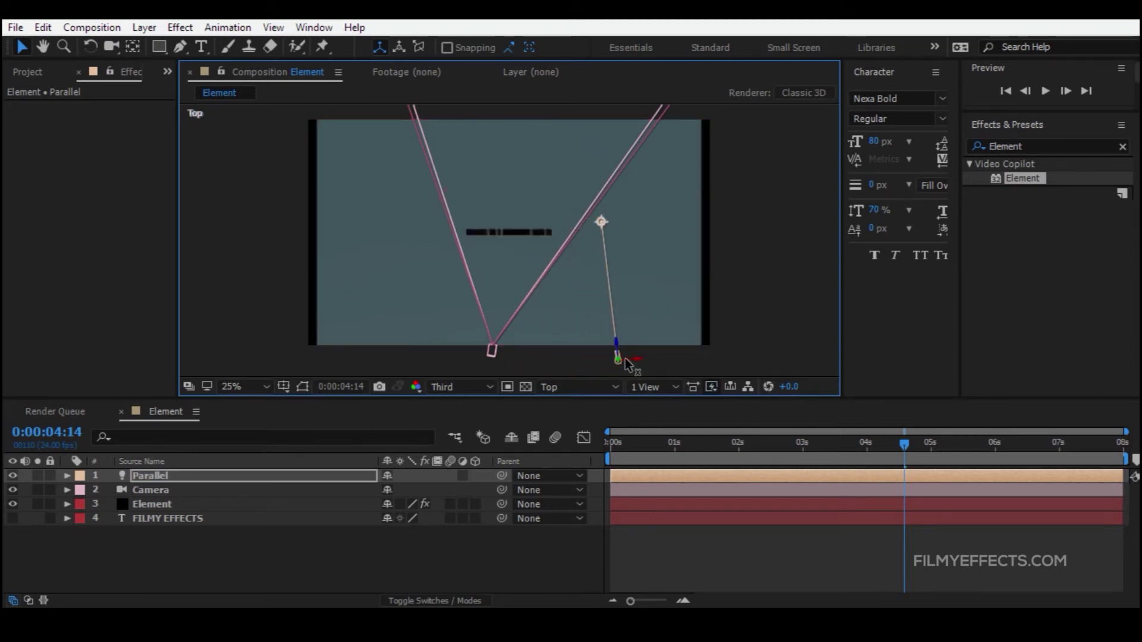
- Select the Parallel light and place its point of interest on the middle of the text
left_click(140, 480)
left_click(151, 526)
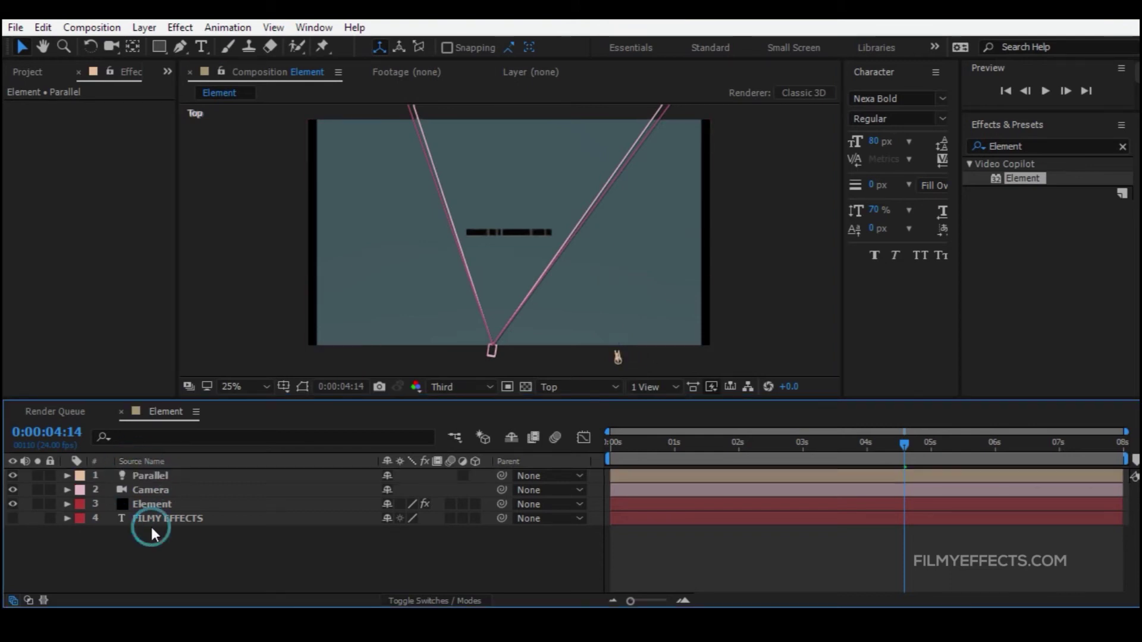
left_click(149, 475)
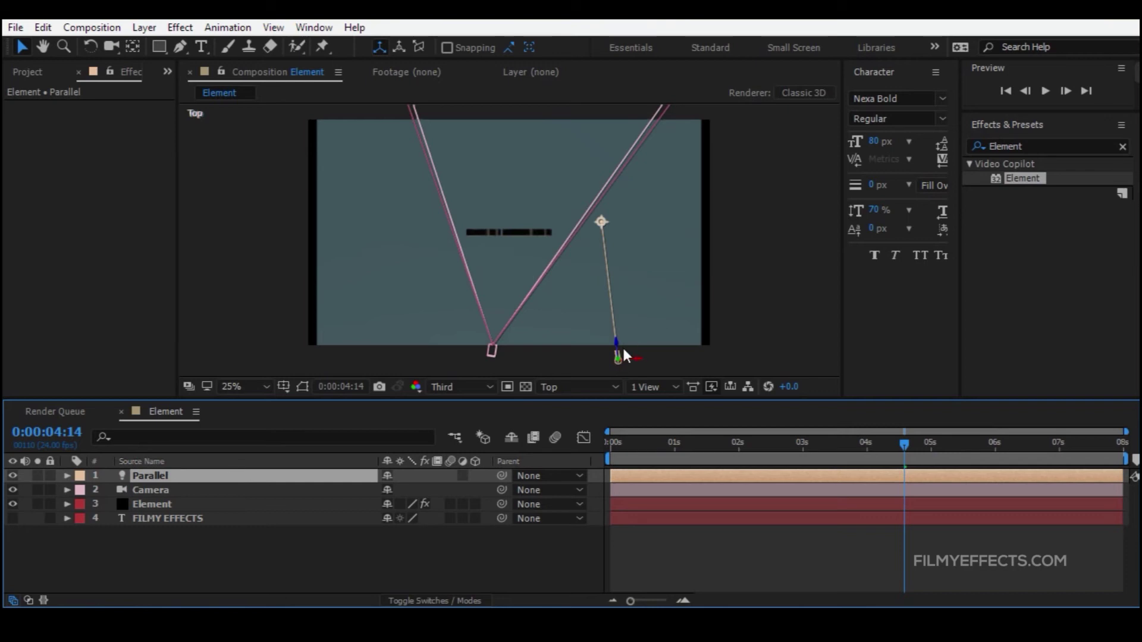
left_click(600, 222)
left_click_drag(599, 220, 504, 234)
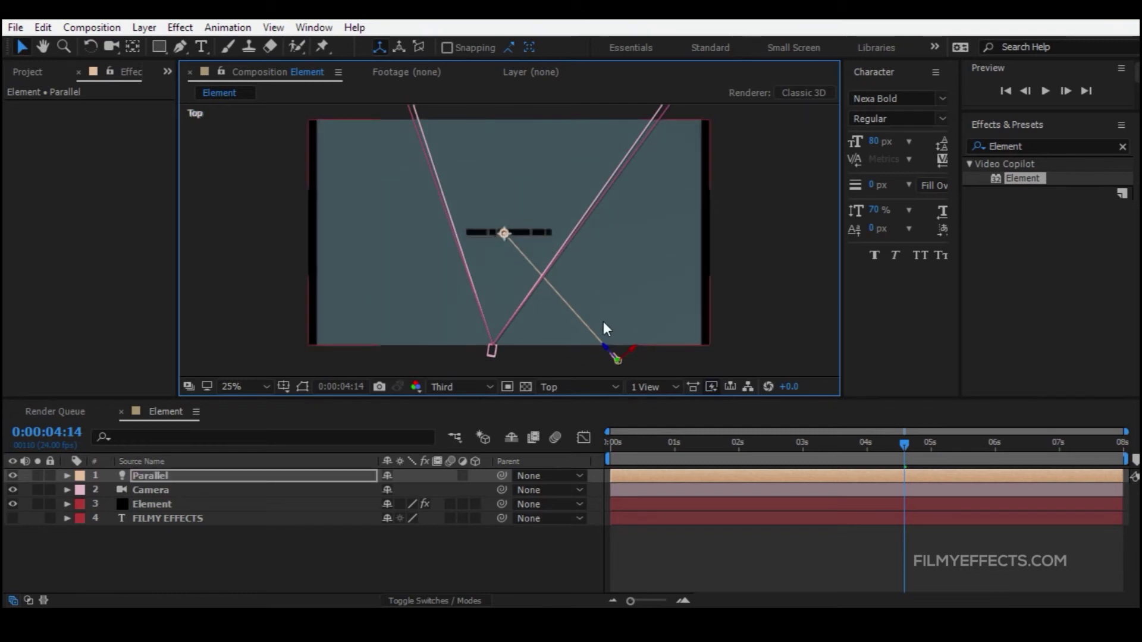
- Move the Parallel light farther right of the camera, re-aim it at the text's center, and return to the Active Camera view
left_click_drag(630, 353, 677, 330)
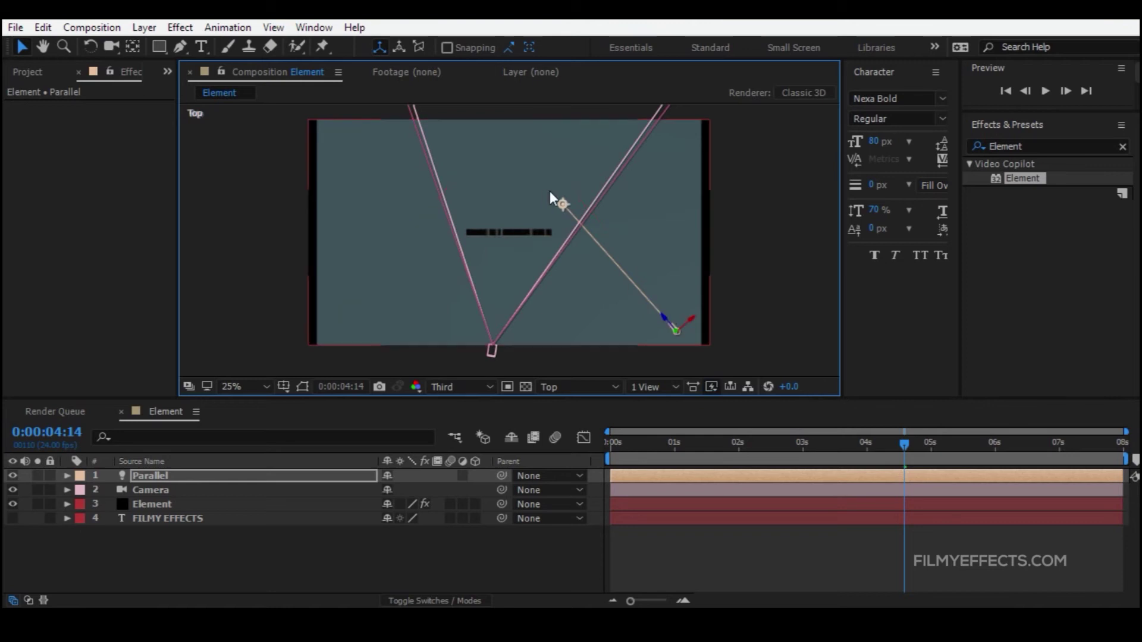
left_click_drag(564, 206, 510, 235)
left_click(591, 386)
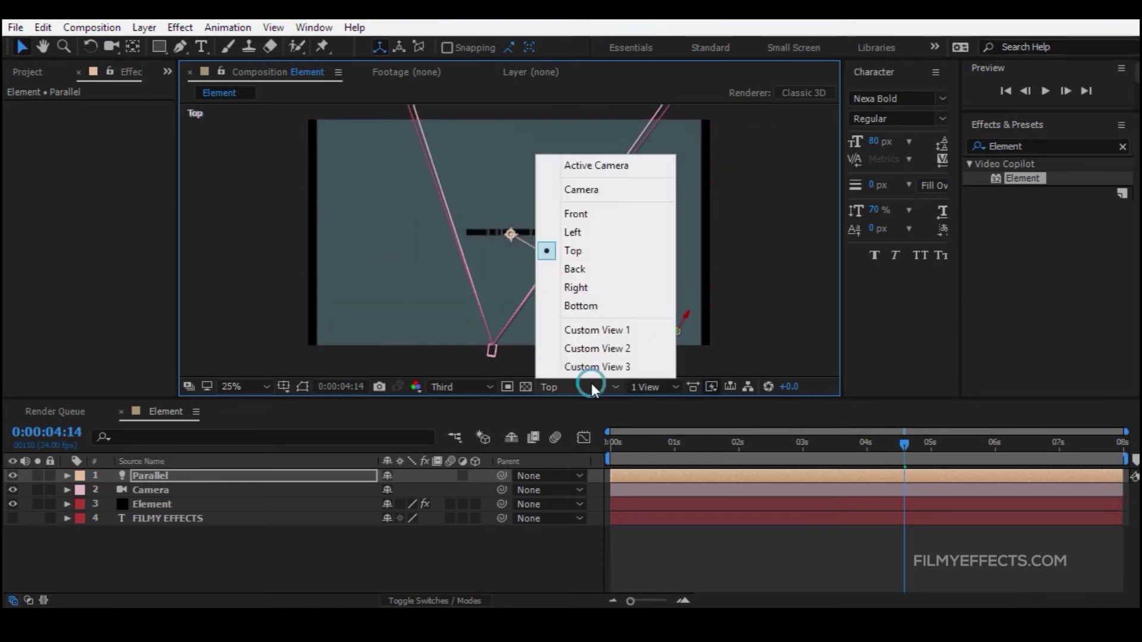
left_click(591, 167)
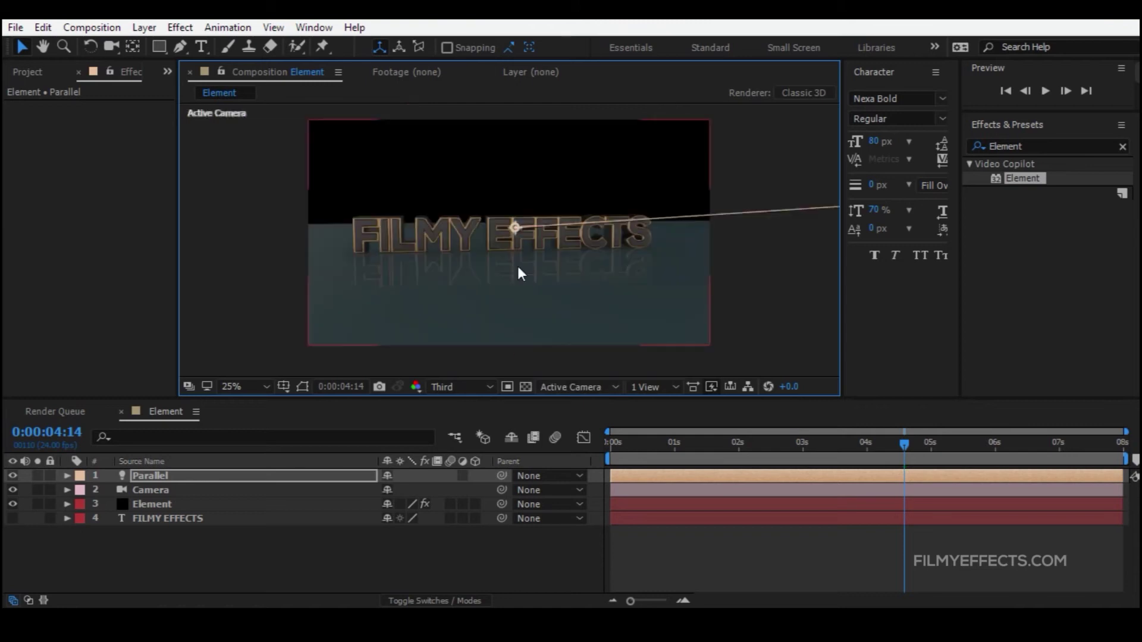
left_click(355, 551)
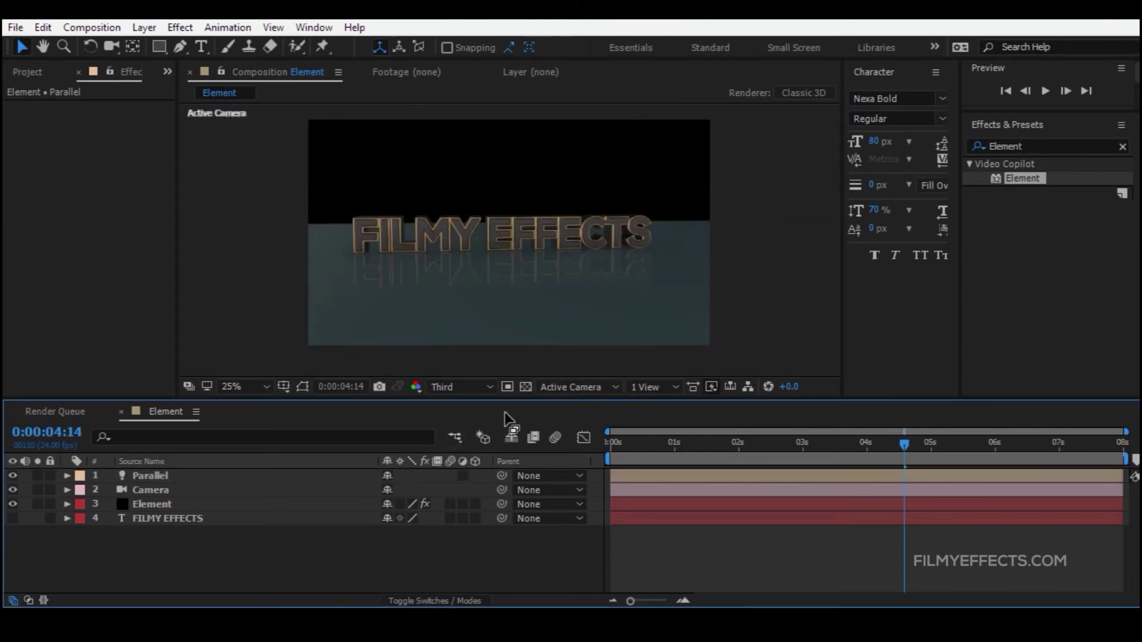
- Create a new light of type Point named Point with white color and 100% intensity
right_click(209, 540)
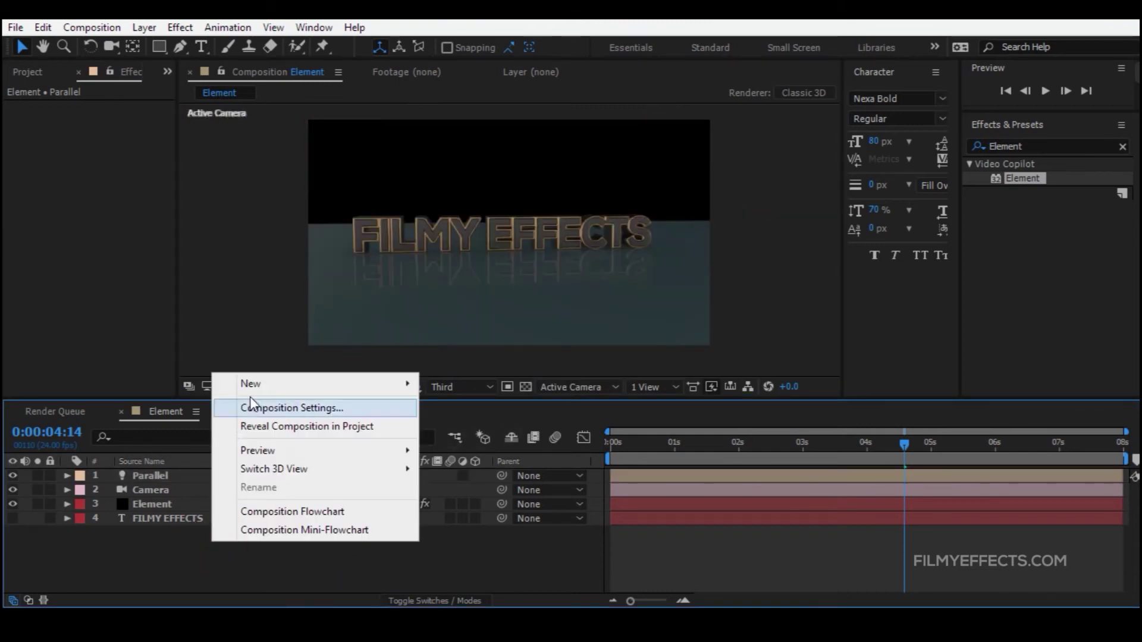
left_click(255, 384)
left_click(484, 444)
left_click(579, 171)
left_click(595, 227)
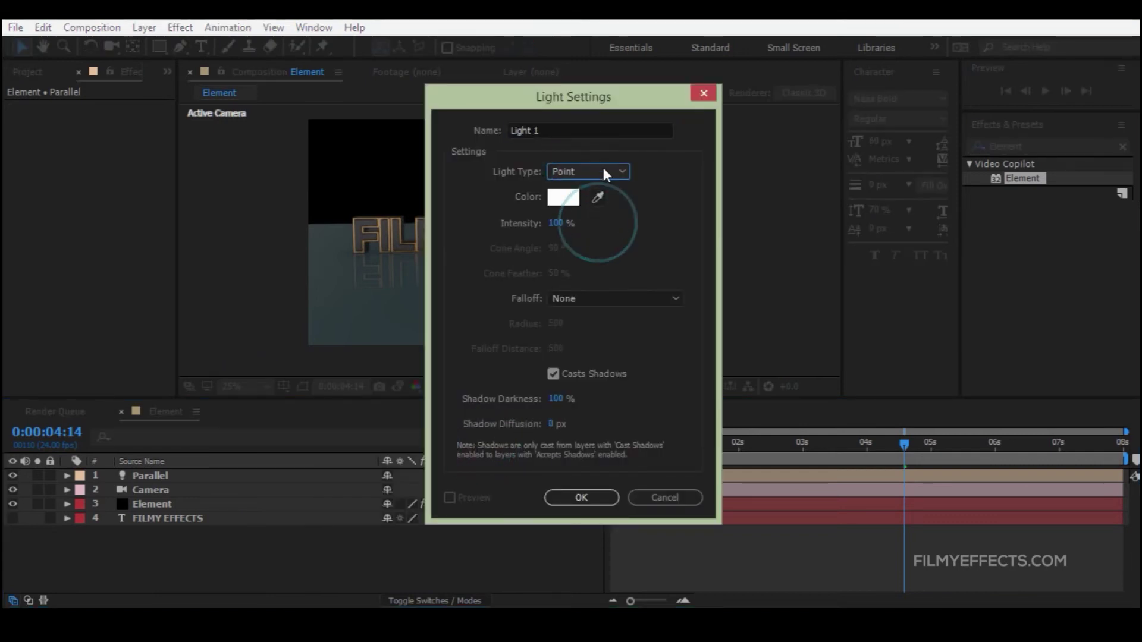
left_click(563, 131)
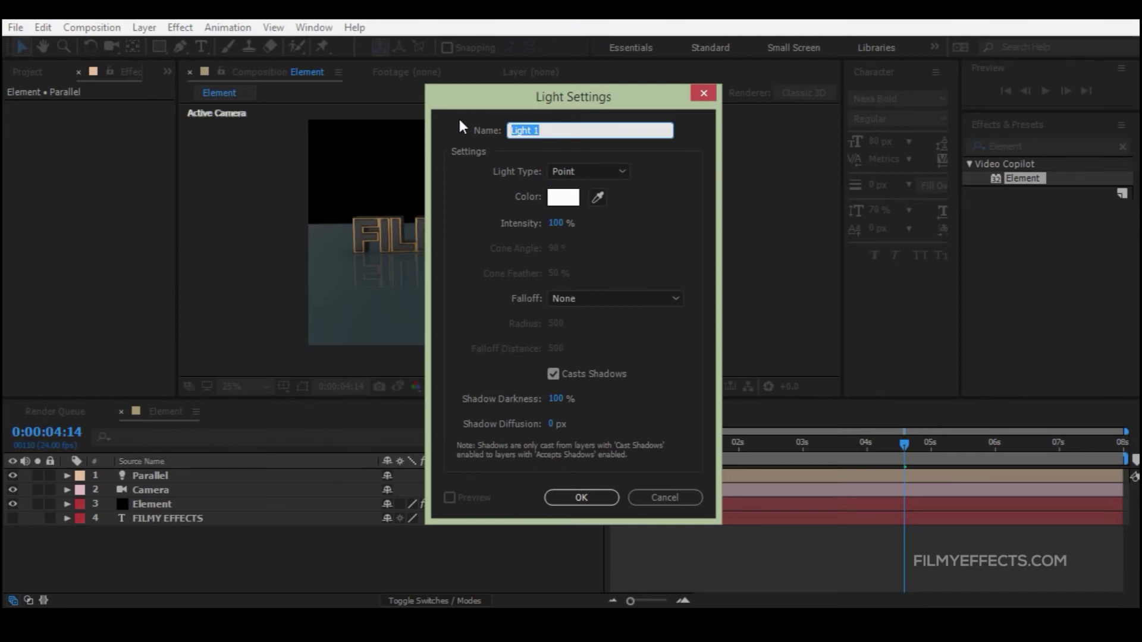
type("Point")
left_click(577, 499)
- In the Top view, select the Point light and move it from near the camera up toward the text
key("comma")
key("period")
left_click(651, 386)
left_click(633, 357)
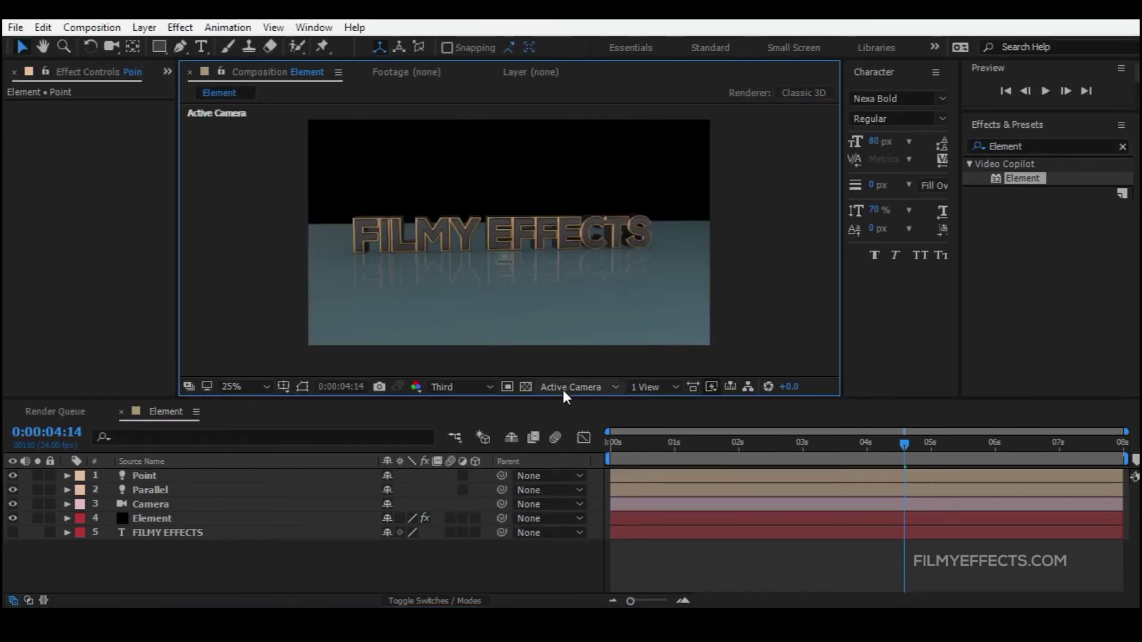
left_click(566, 388)
left_click(575, 252)
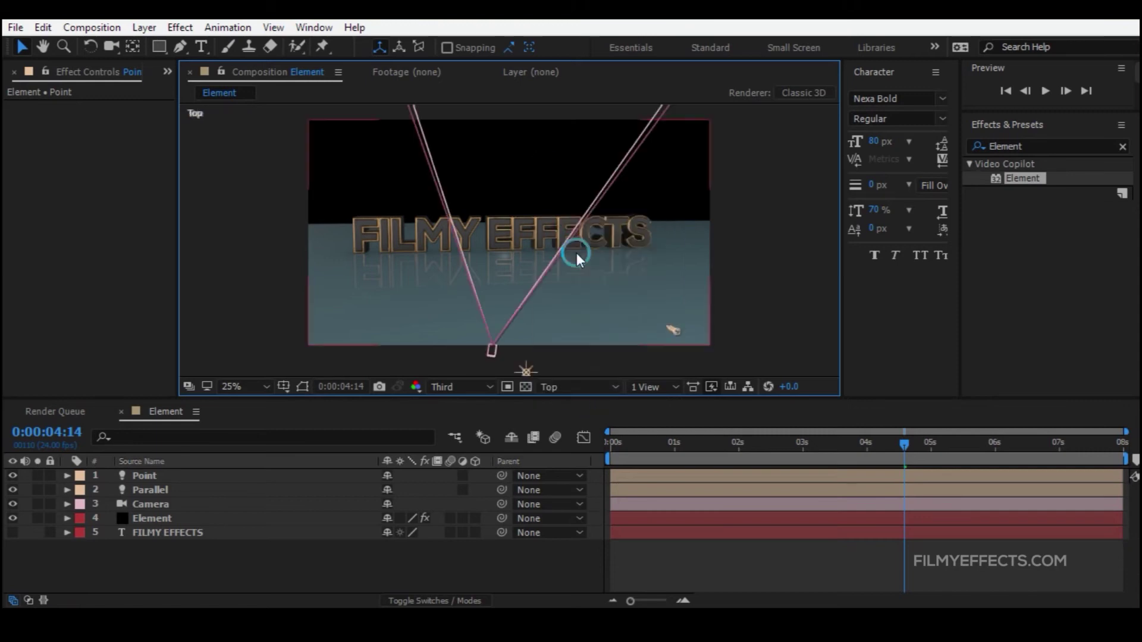
left_click(177, 476)
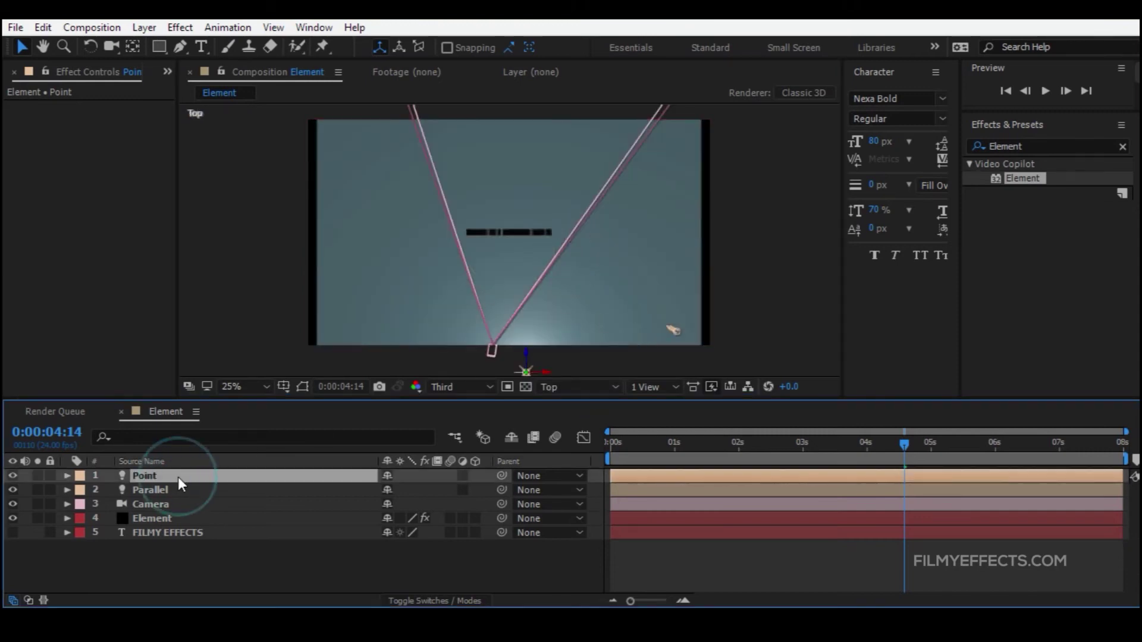
left_click_drag(526, 357, 527, 241)
- Center the Point light over the middle of the text and return to the Active Camera view
scroll(528, 241, "up", 2)
left_click_drag(584, 268, 540, 272)
left_click_drag(500, 233, 499, 190)
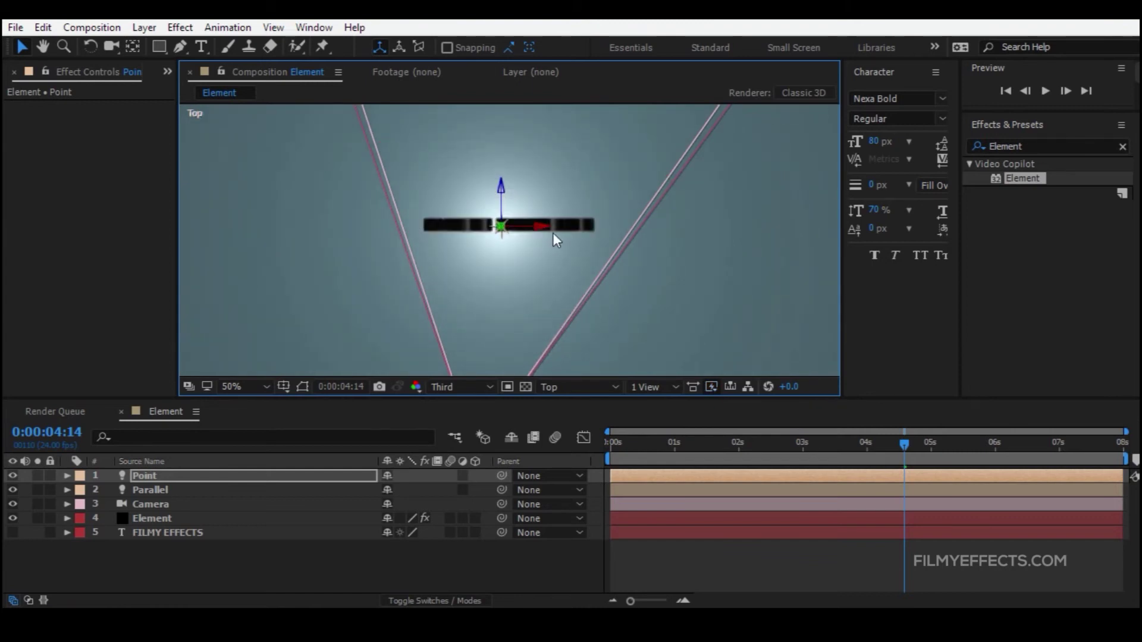
left_click_drag(546, 228, 548, 224)
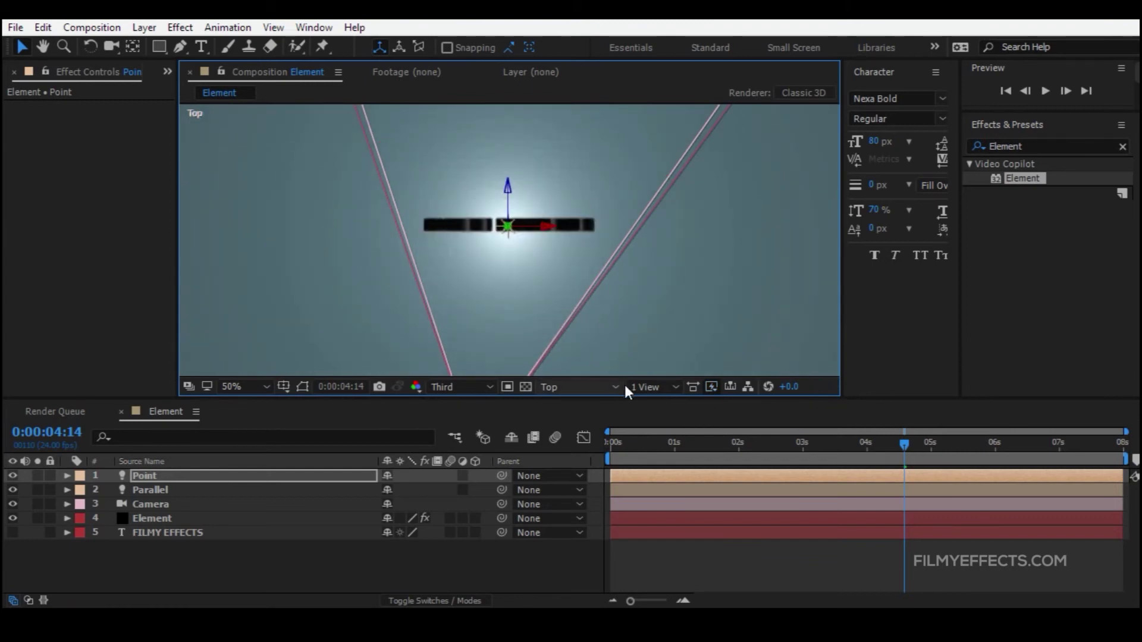
left_click(574, 386)
left_click(580, 167)
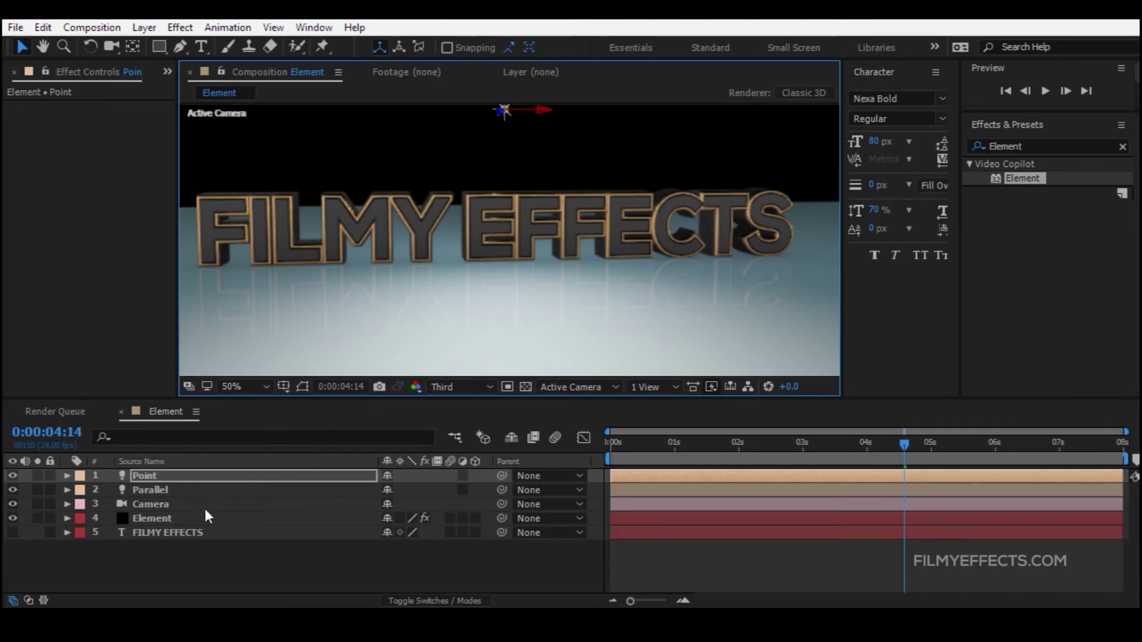
- Start a new light of type Spot and name it Spot
left_click(190, 562)
right_click(191, 563)
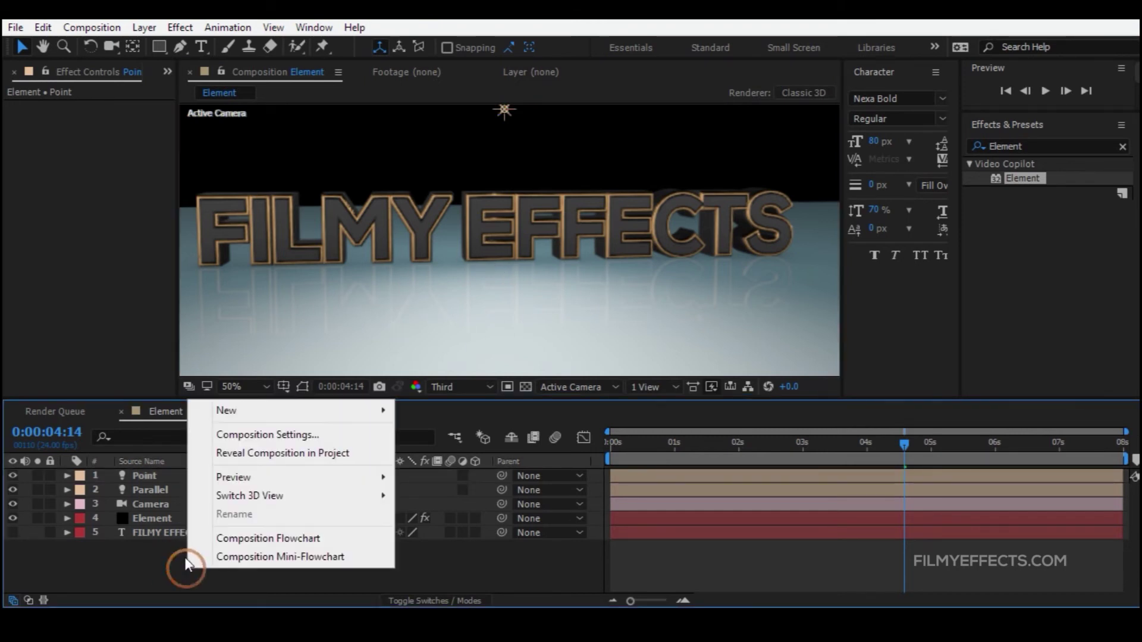
key("ctrl+alt+shift+l")
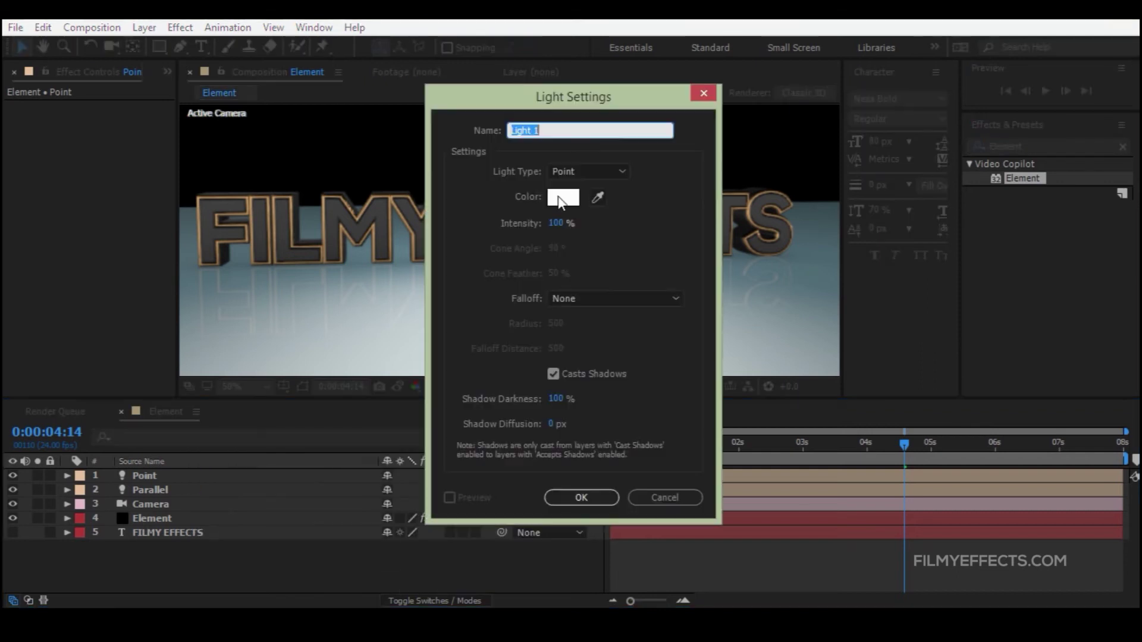
left_click(586, 171)
left_click(581, 211)
left_click(569, 132)
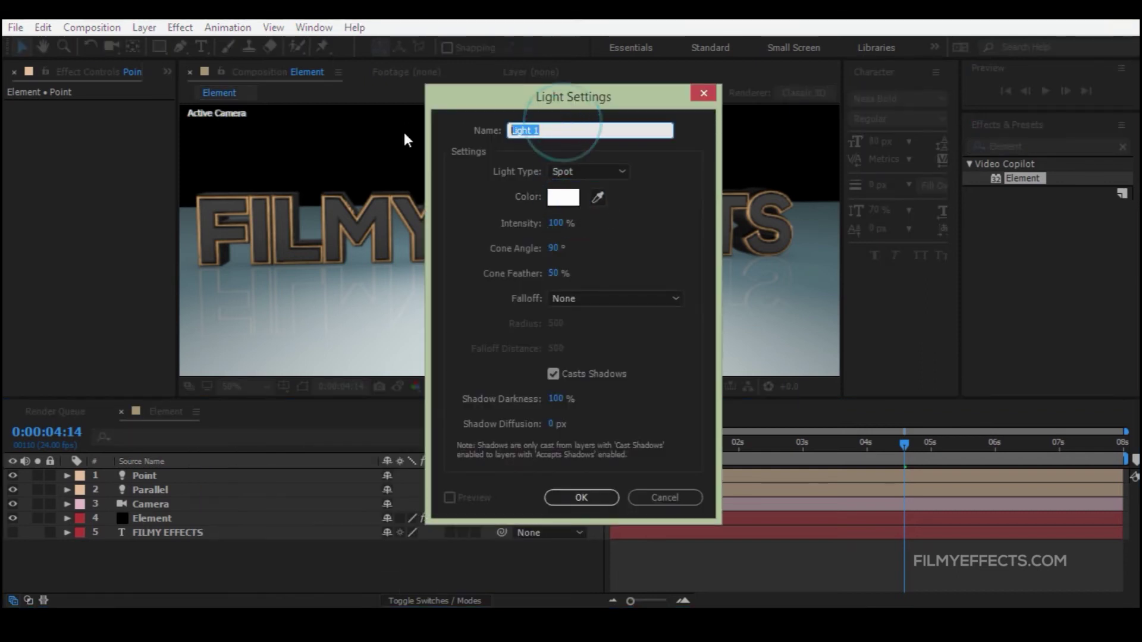
type("Spot")
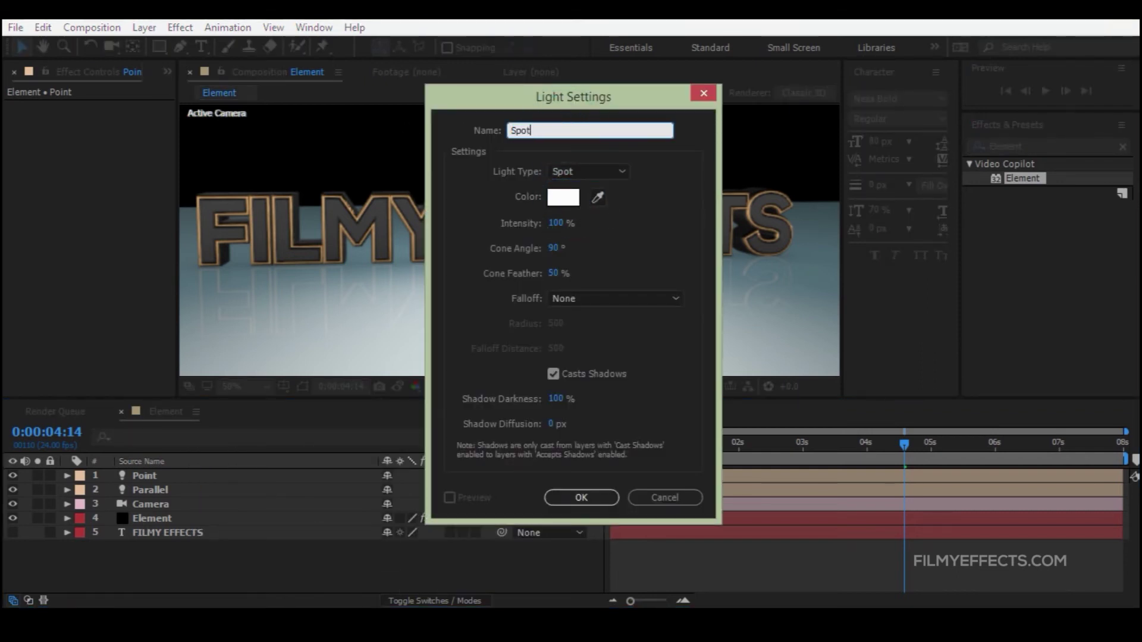
- Create the Spot light with white color, 100% intensity, 90° cone angle, 50% cone feather and no falloff
left_click(563, 196)
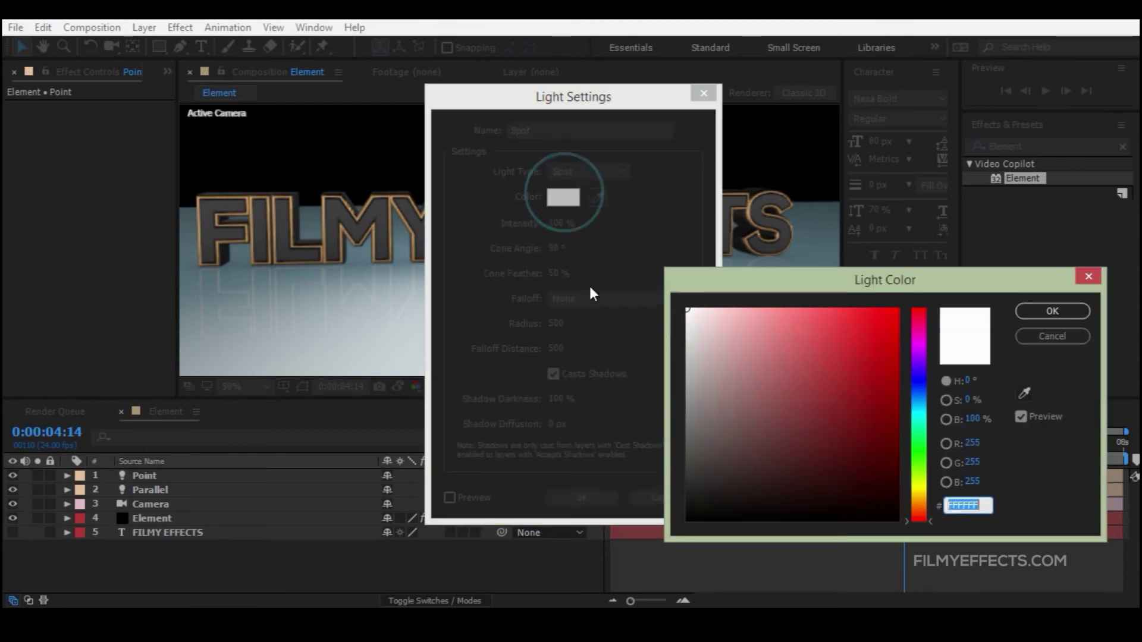
left_click(1034, 320)
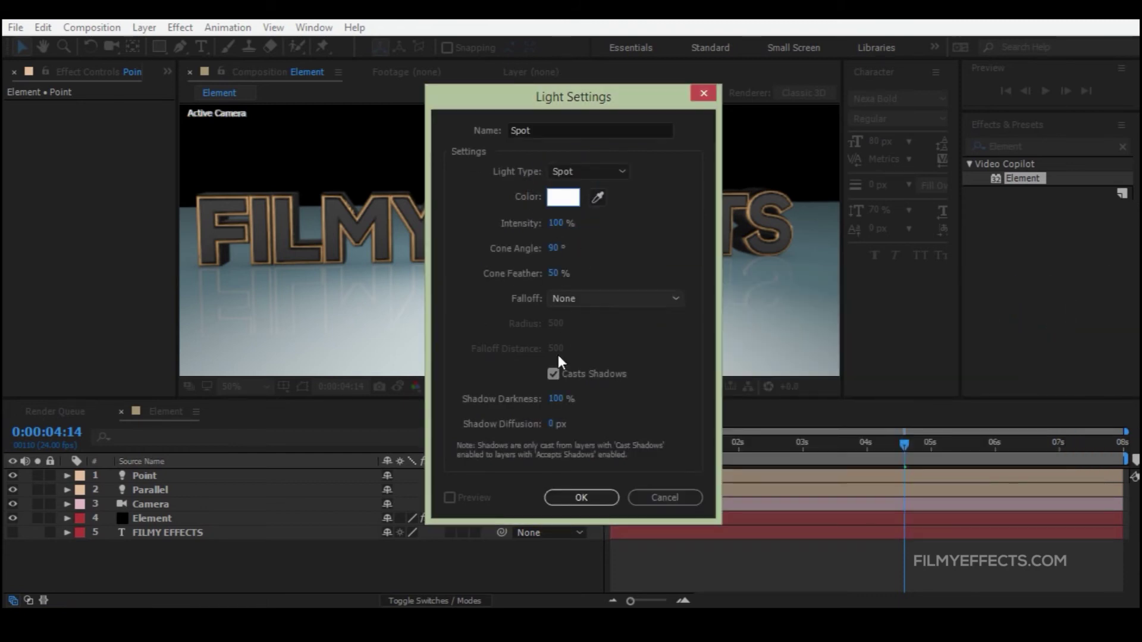
left_click(555, 375)
left_click(581, 497)
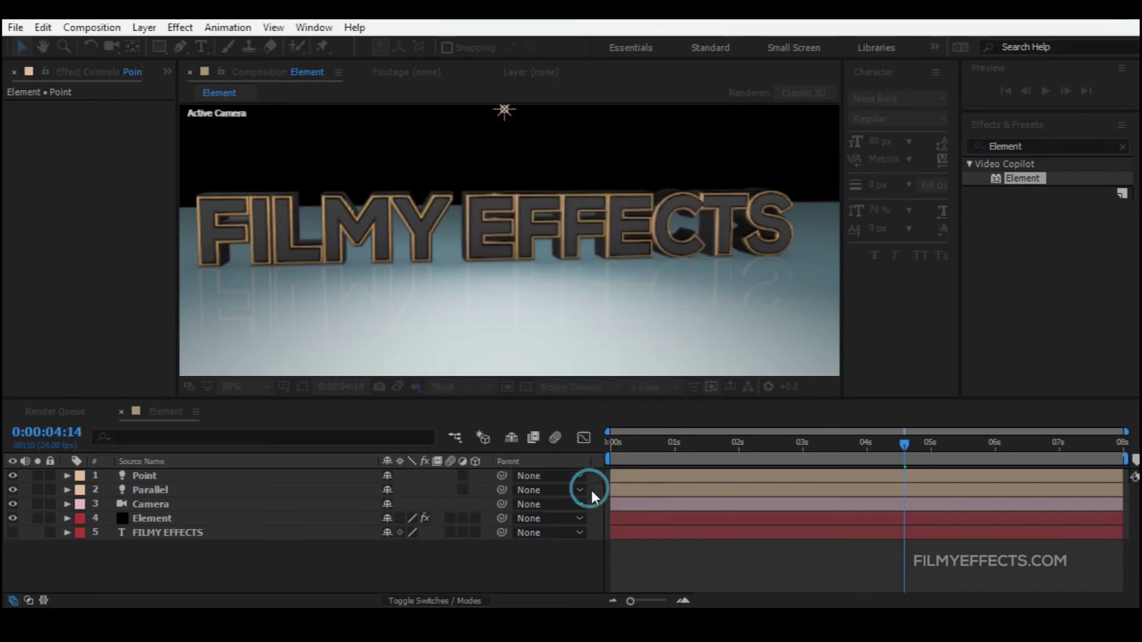
scroll(502, 223, "down", 3)
scroll(502, 224, "down", 1)
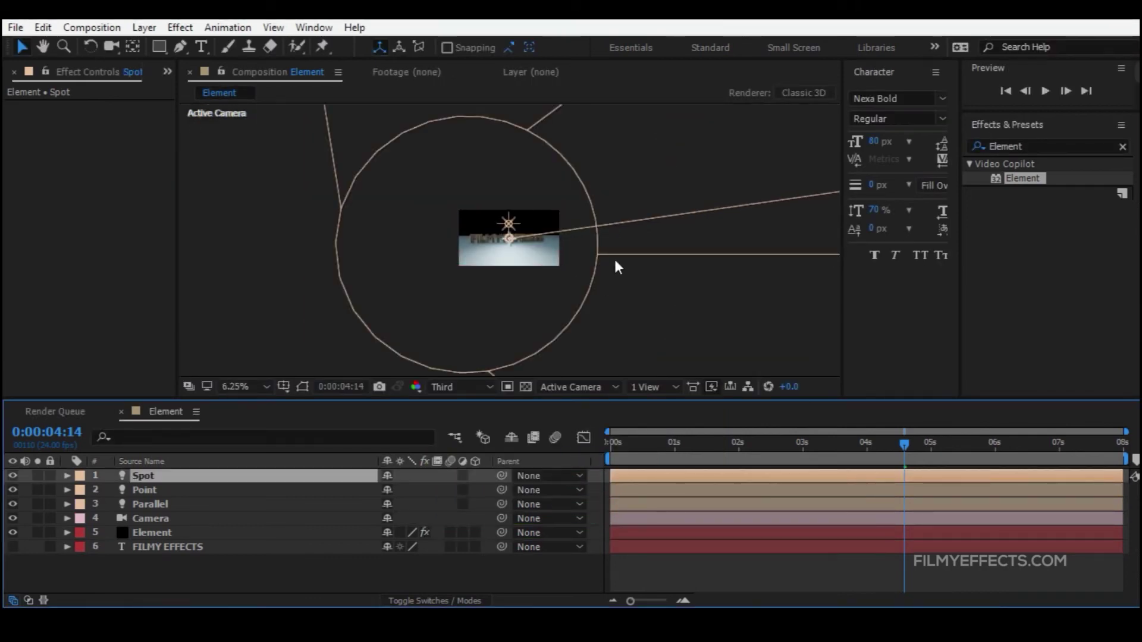
- In the Top view, move the Spot light to the left side of the scene, slightly in front of the text
left_click(584, 387)
left_click(601, 247)
scroll(488, 248, "up", 1)
scroll(487, 249, "up", 1)
left_click_drag(539, 370, 297, 342)
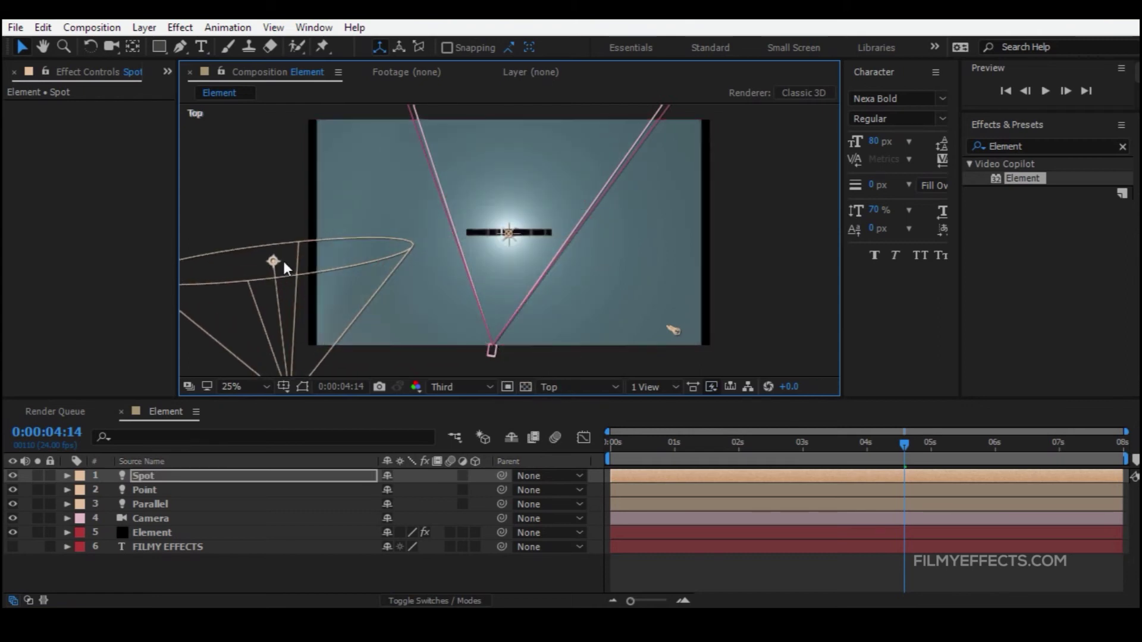
scroll(276, 294, "down", 1)
left_click_drag(398, 312, 389, 254)
scroll(402, 258, "up", 2)
scroll(402, 258, "down", 1)
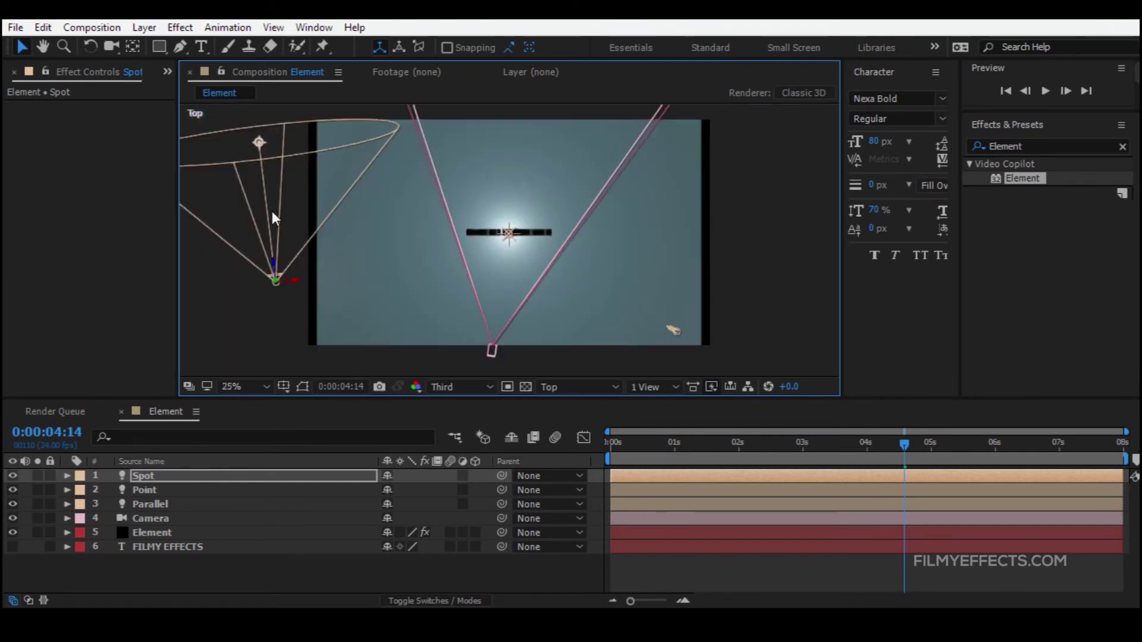
- Aim the Spot light's point of interest at the text, return to the Active Camera view and compare the scene with the light off and on
left_click_drag(257, 144, 487, 233)
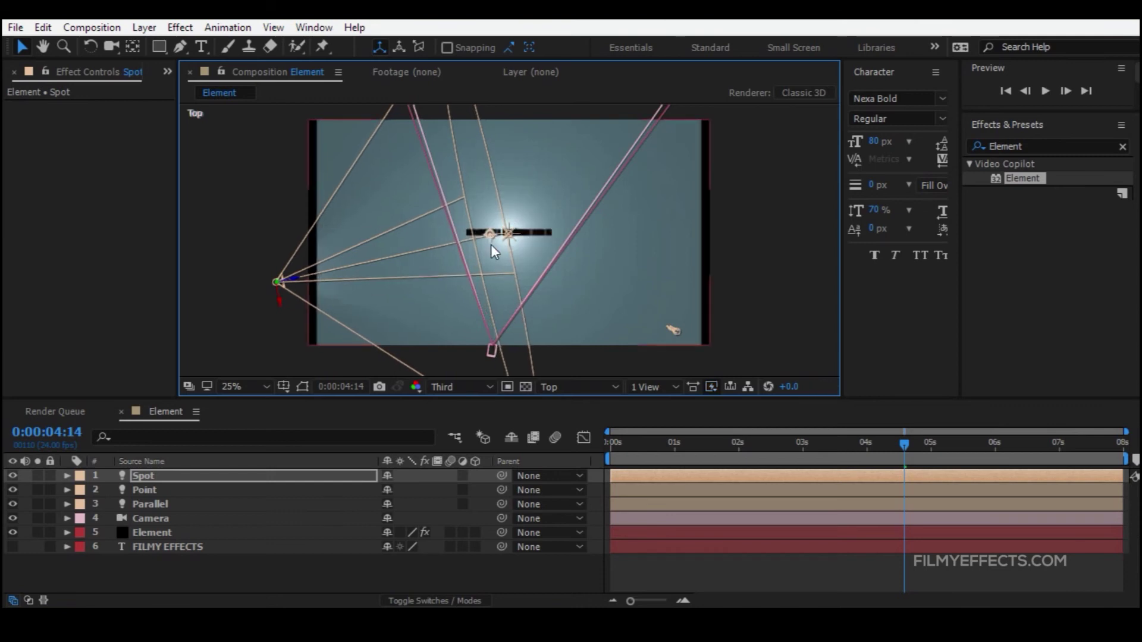
left_click(575, 386)
left_click(576, 165)
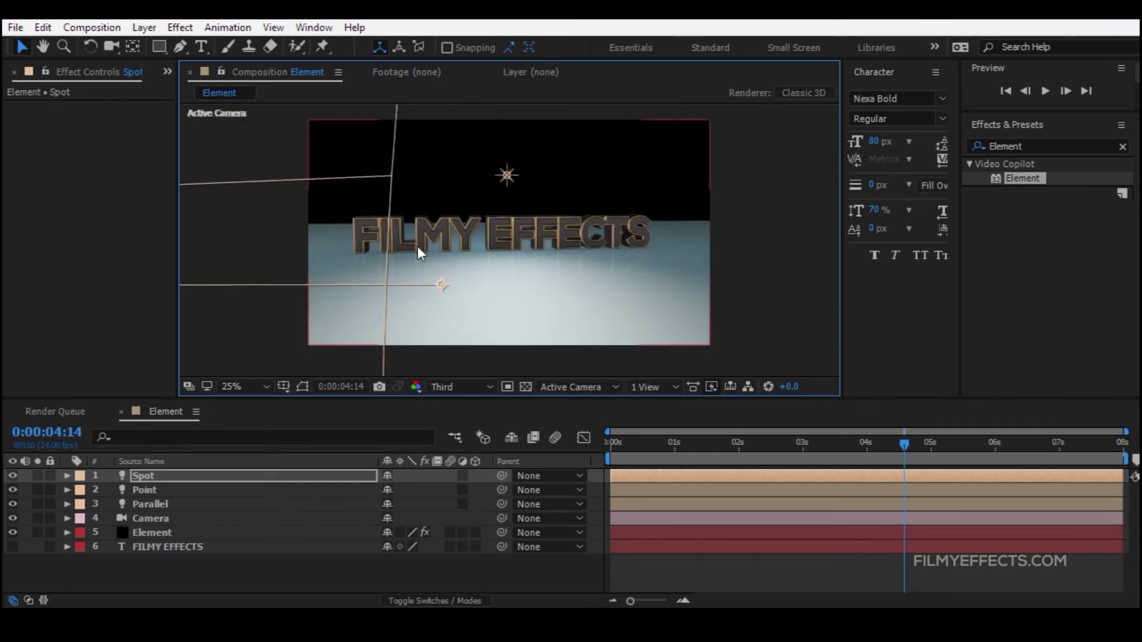
left_click(13, 476)
left_click(13, 476)
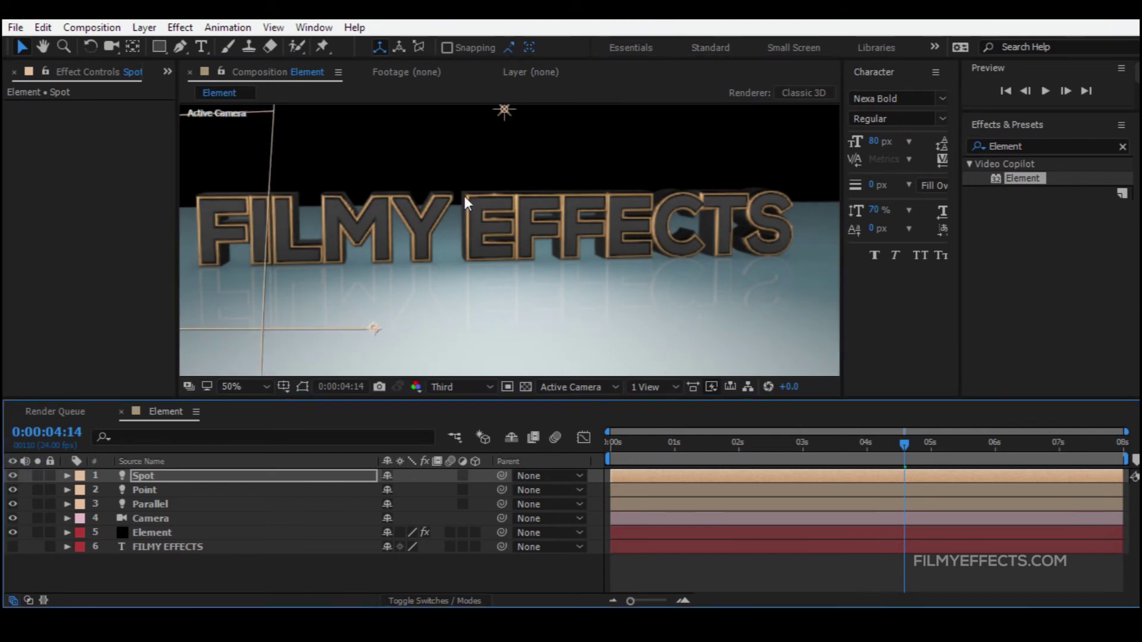
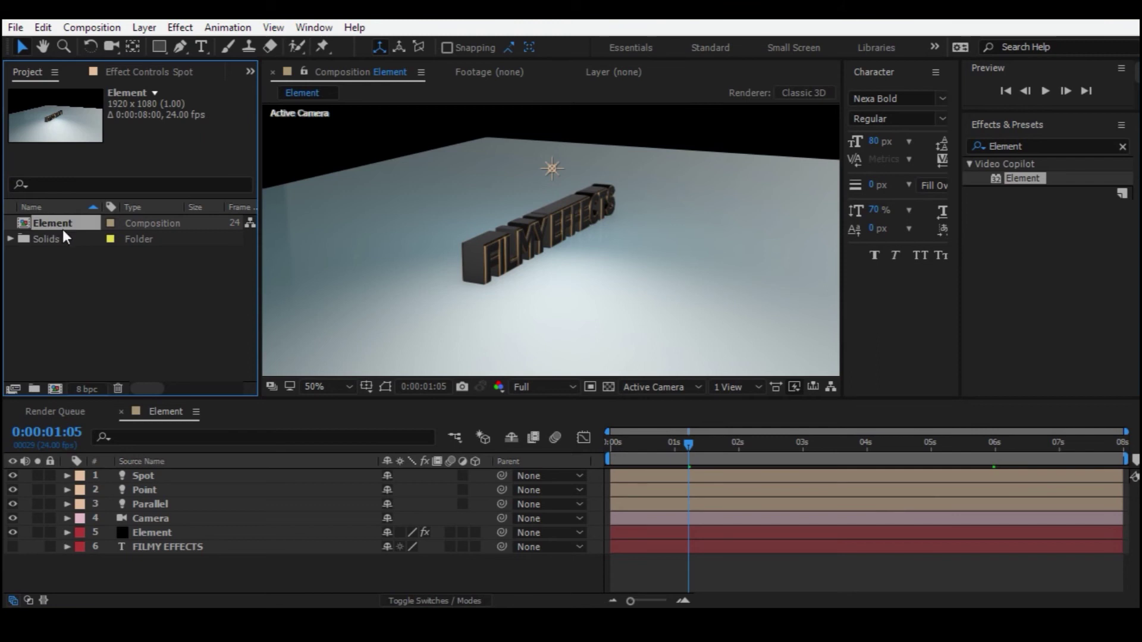
- Add the Element composition to the render queue and set its output module format to QuickTime
left_click(83, 28)
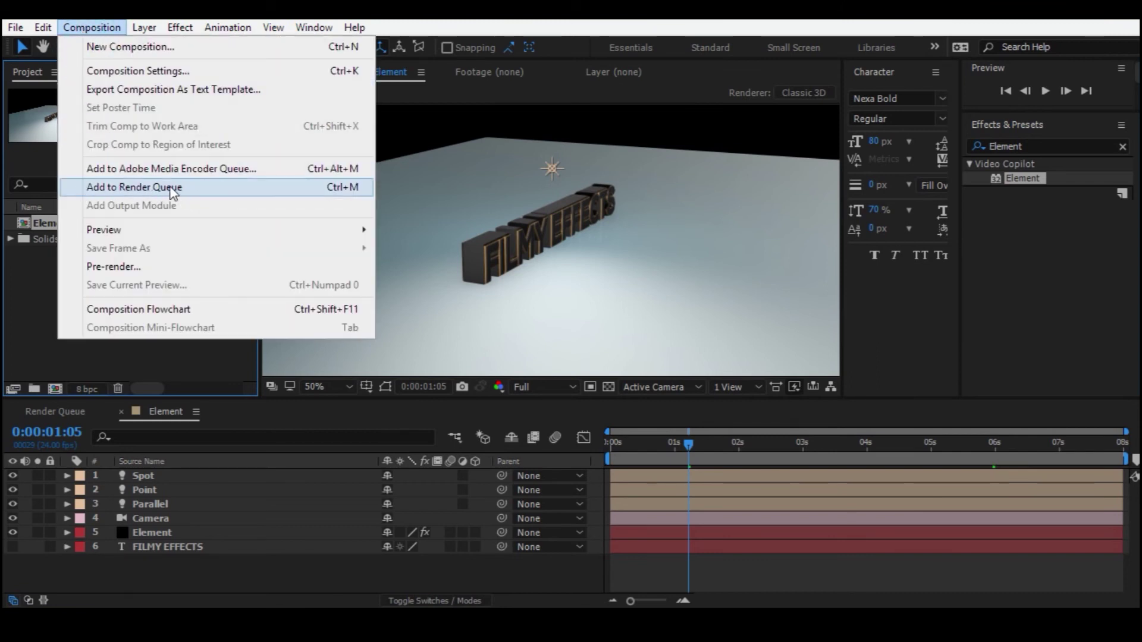
left_click(137, 188)
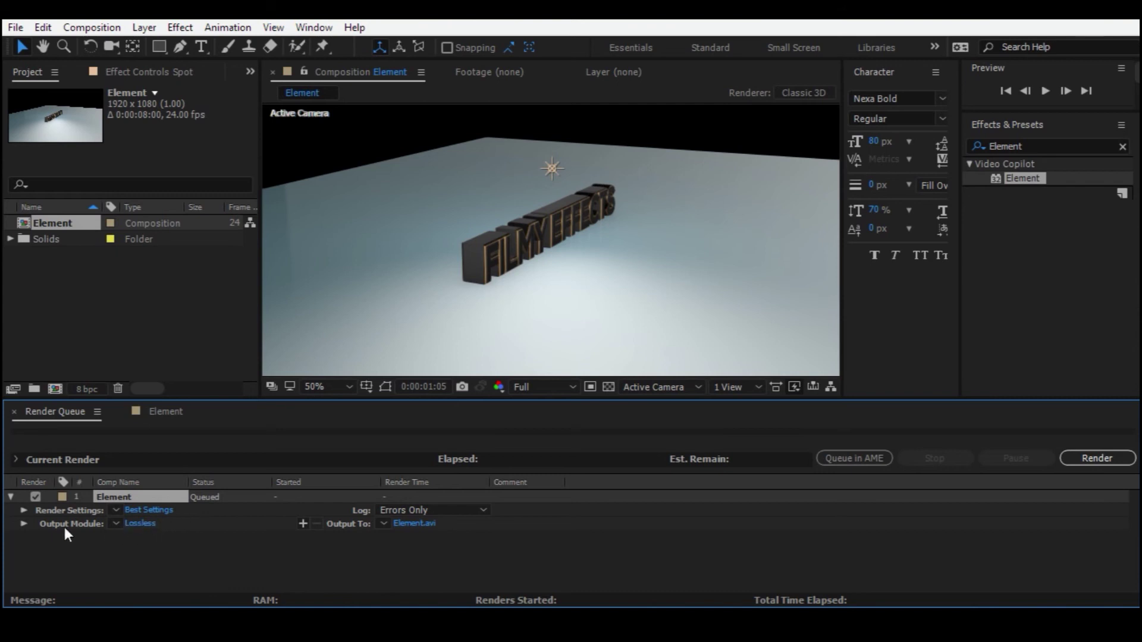
left_click(140, 523)
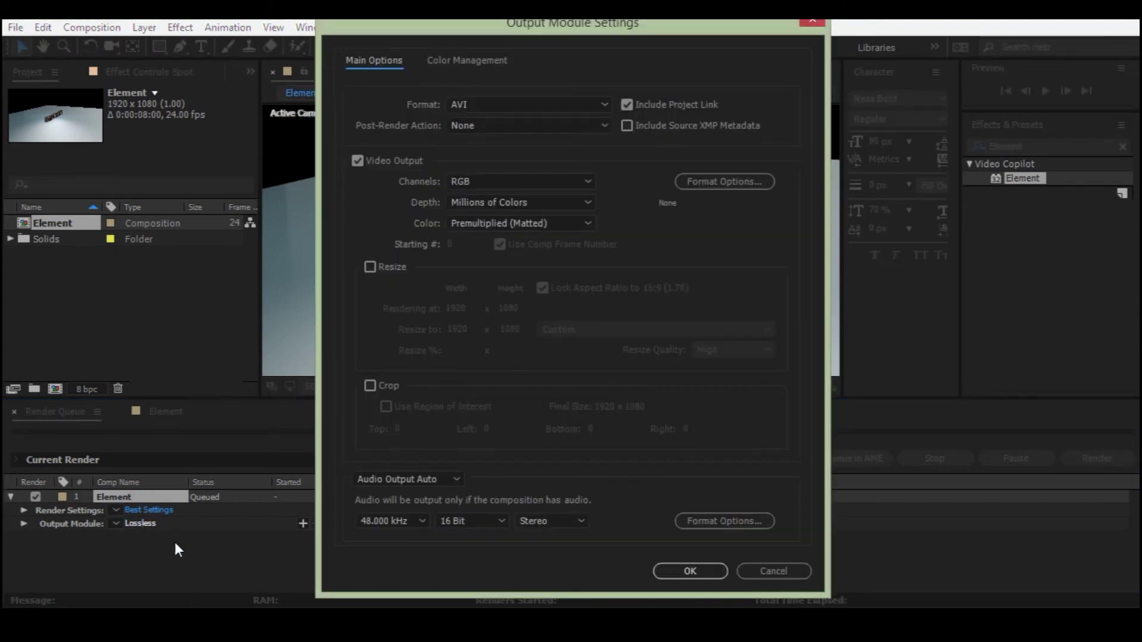
left_click(476, 104)
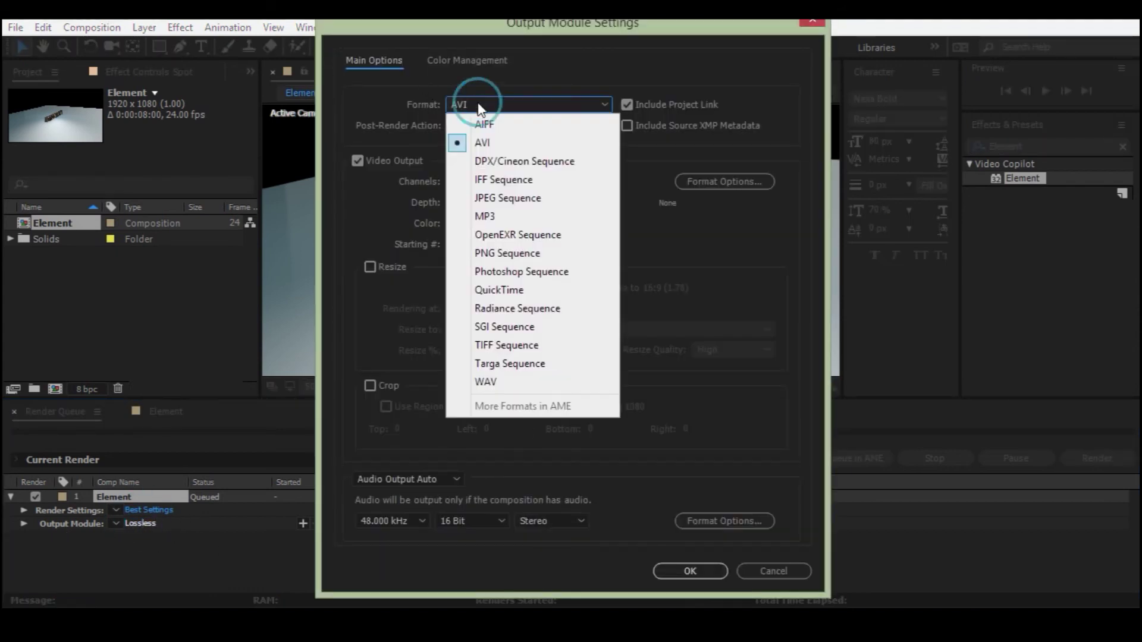
left_click(495, 292)
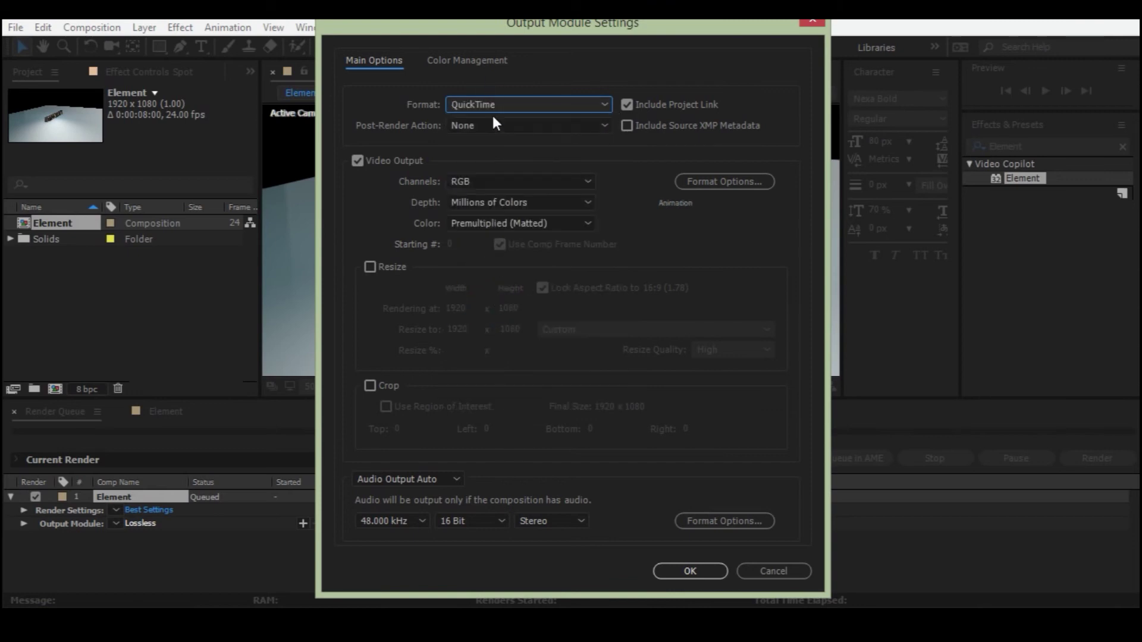
- Choose the Animation video codec in the QuickTime format options and accept the output module settings
left_click(711, 179)
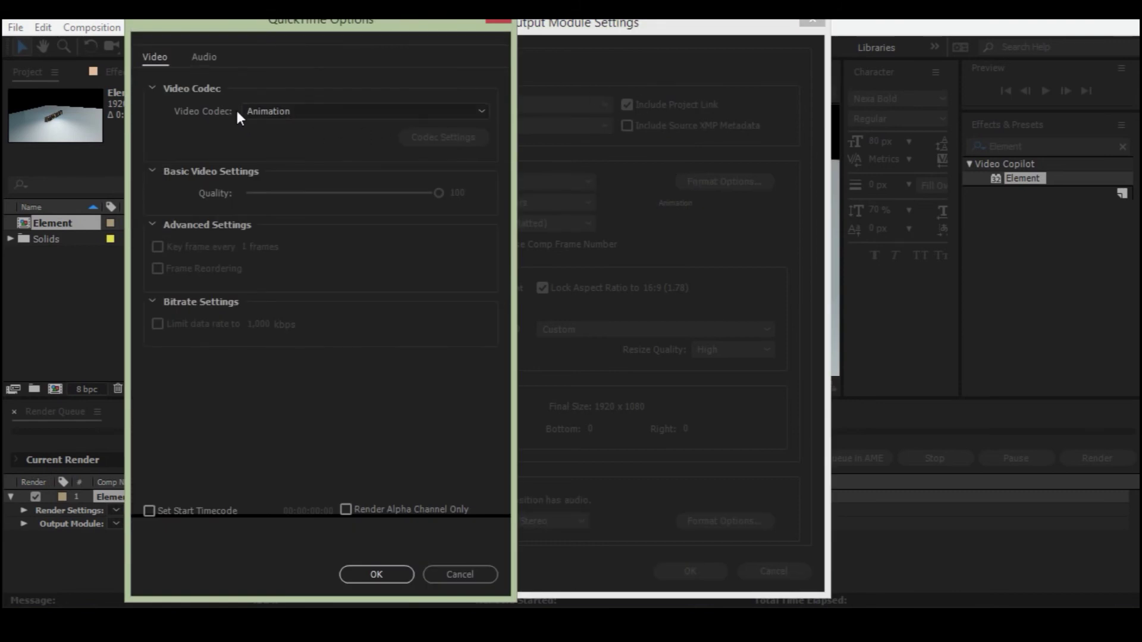
left_click(318, 110)
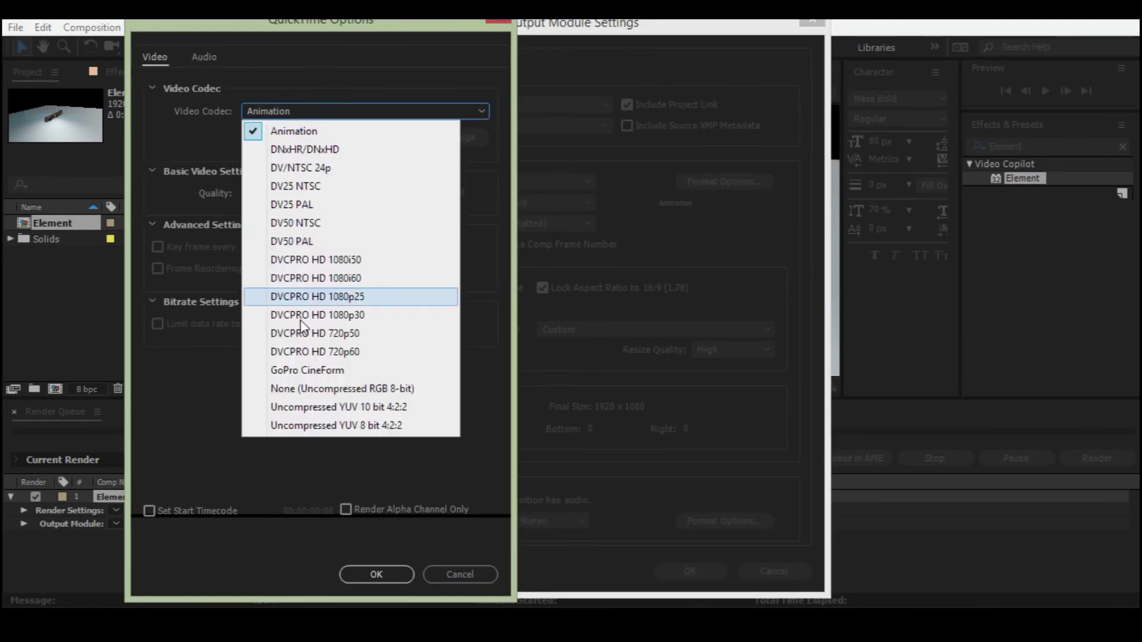
left_click(286, 132)
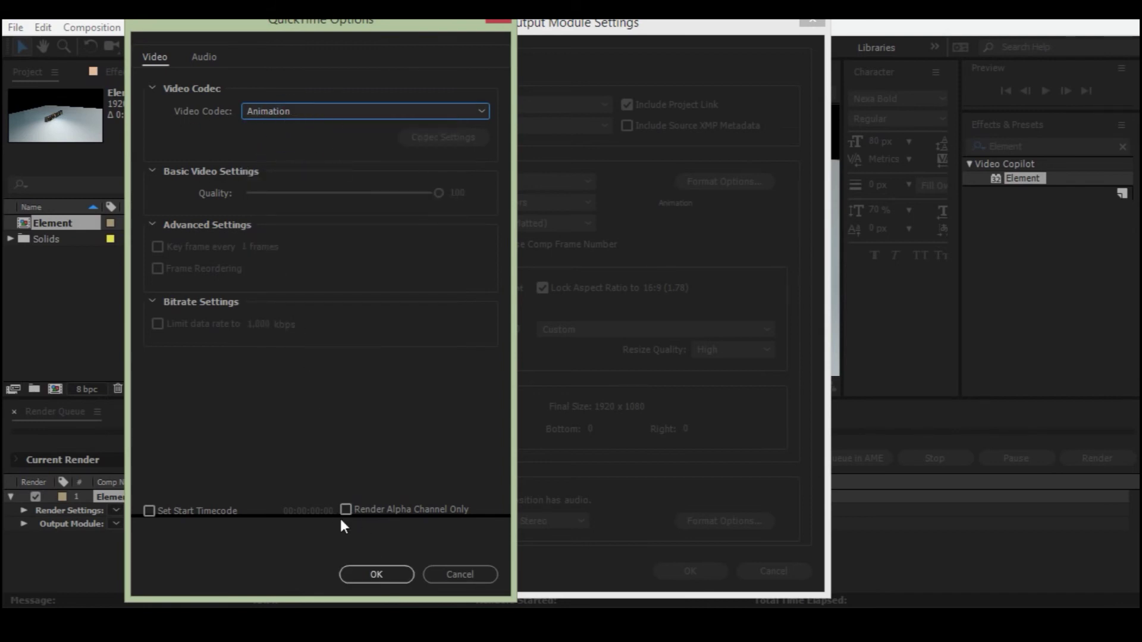
left_click(378, 575)
left_click(501, 109)
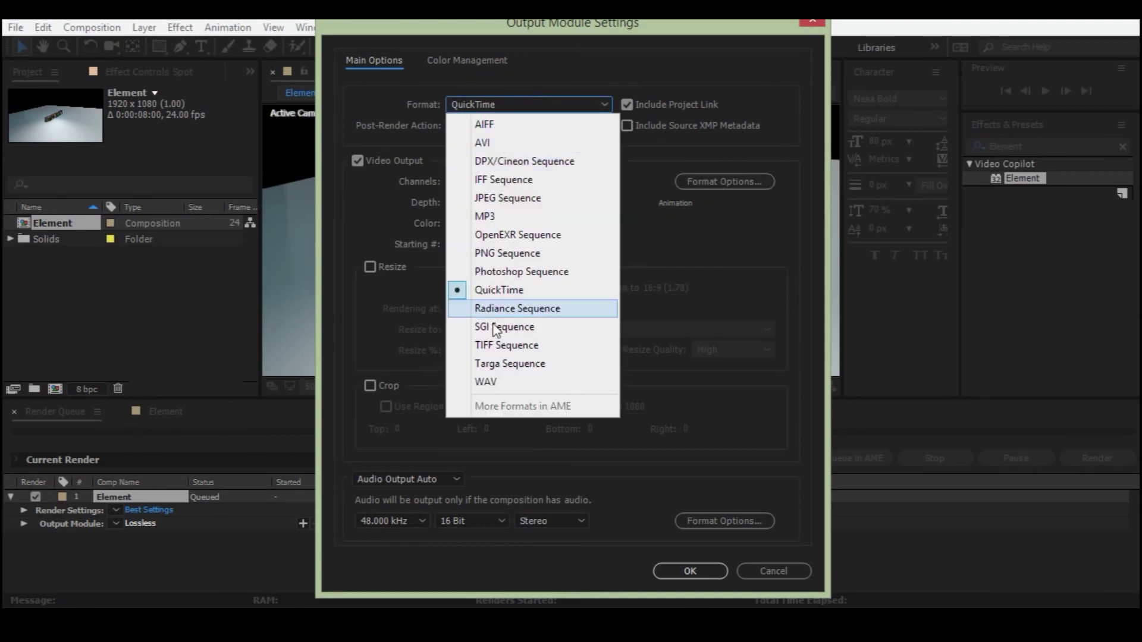
left_click(488, 291)
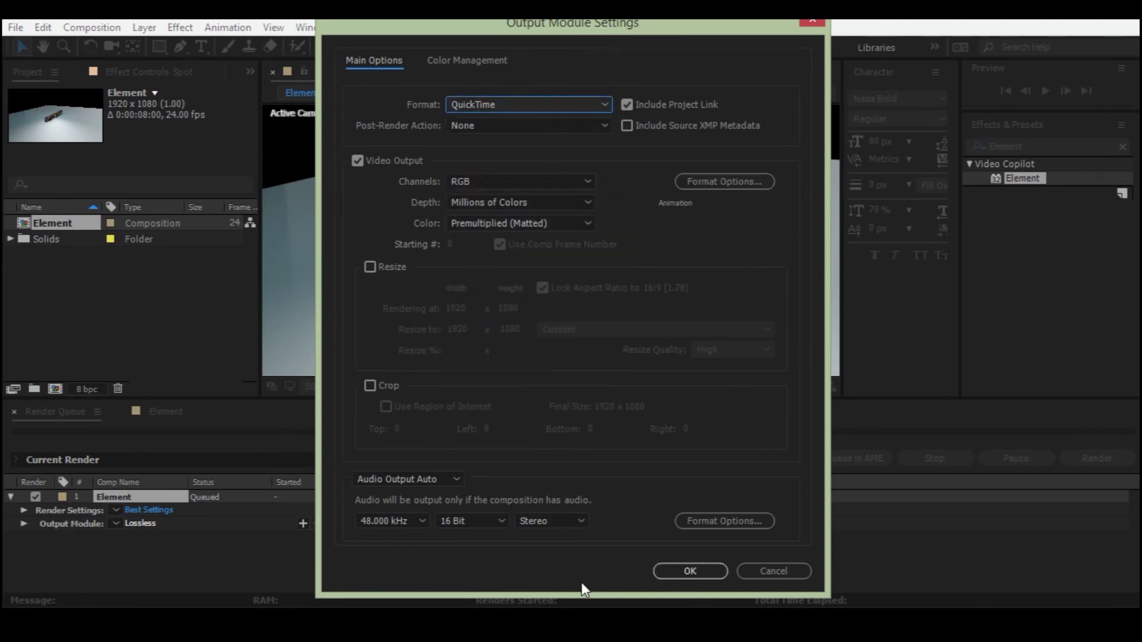
left_click(674, 572)
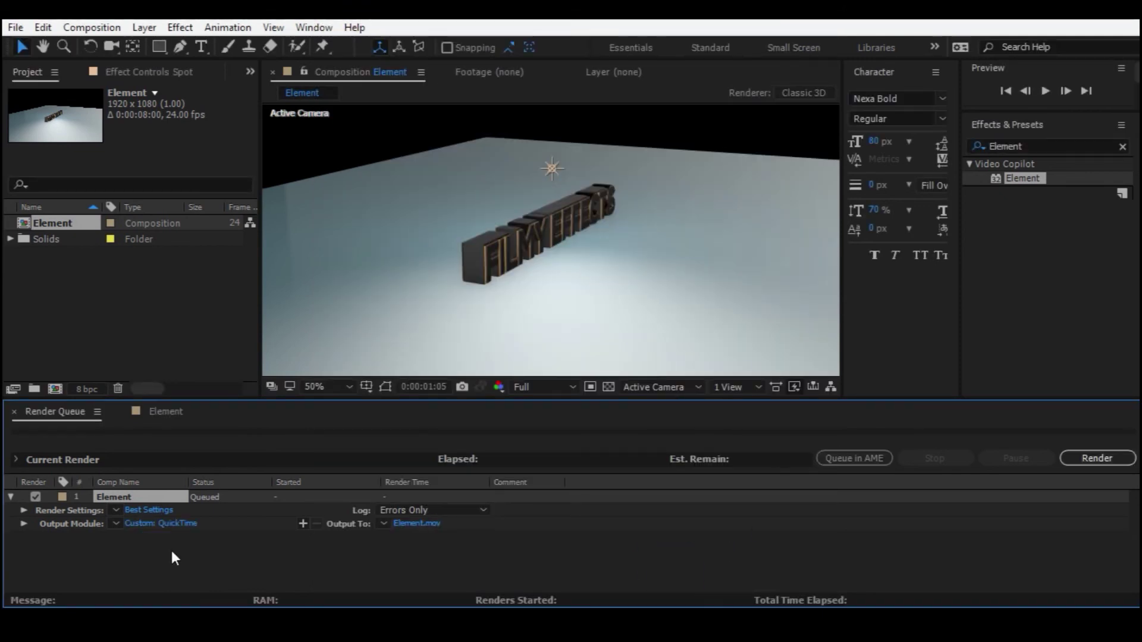
- Save the output movie as Element.mov in the 01 New creations folder and start the render
left_click(427, 523)
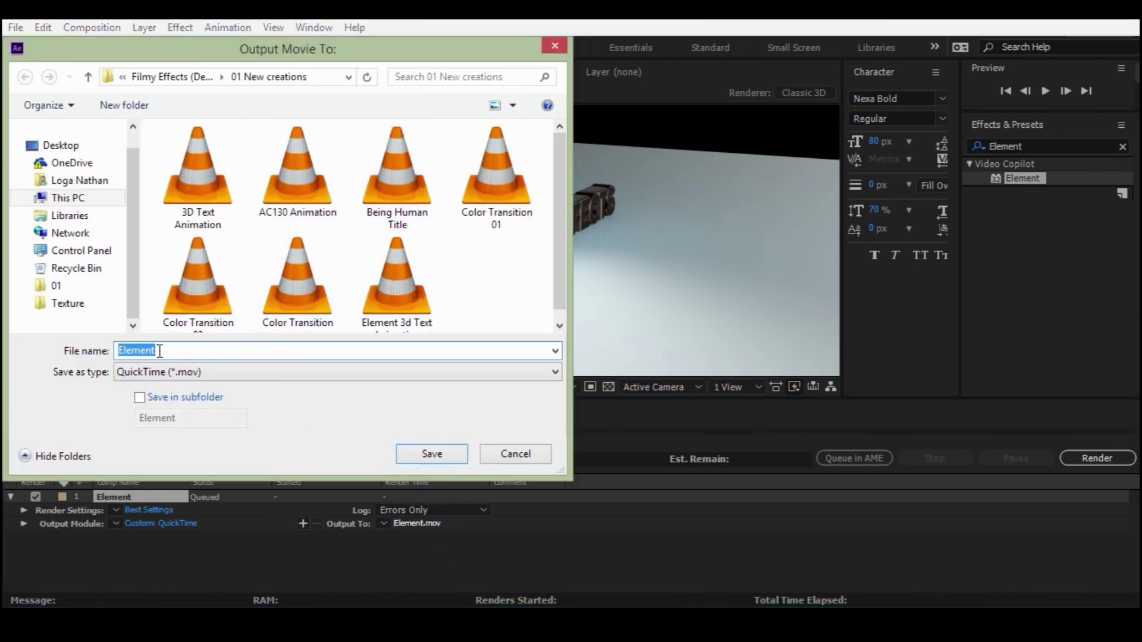
double_click(178, 350)
left_click(201, 350)
left_click(431, 455)
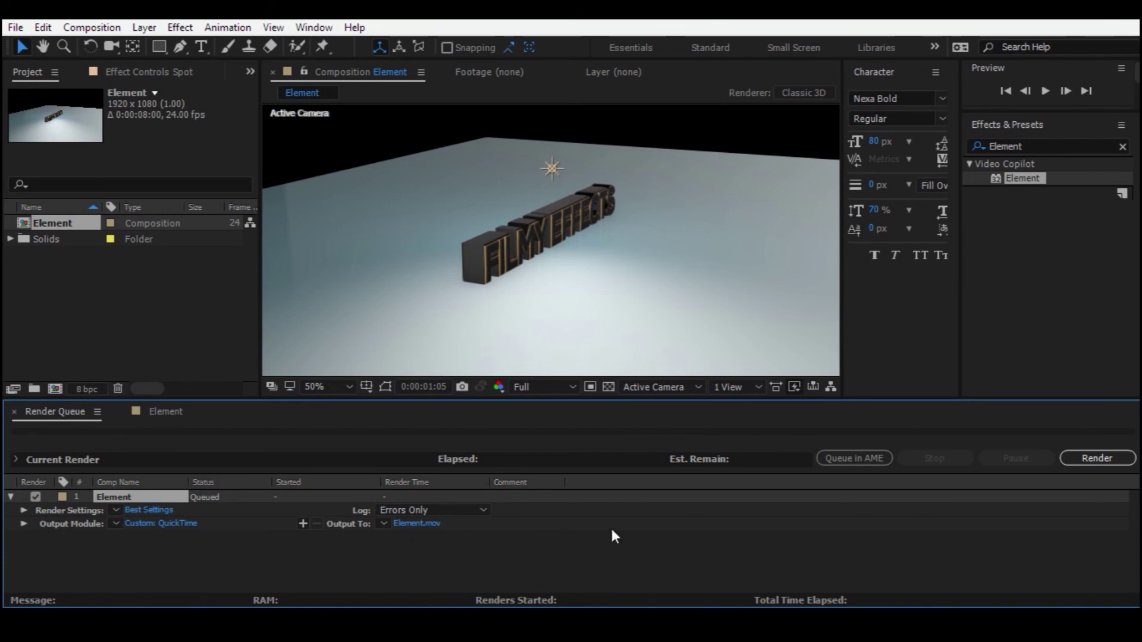
left_click(1085, 462)
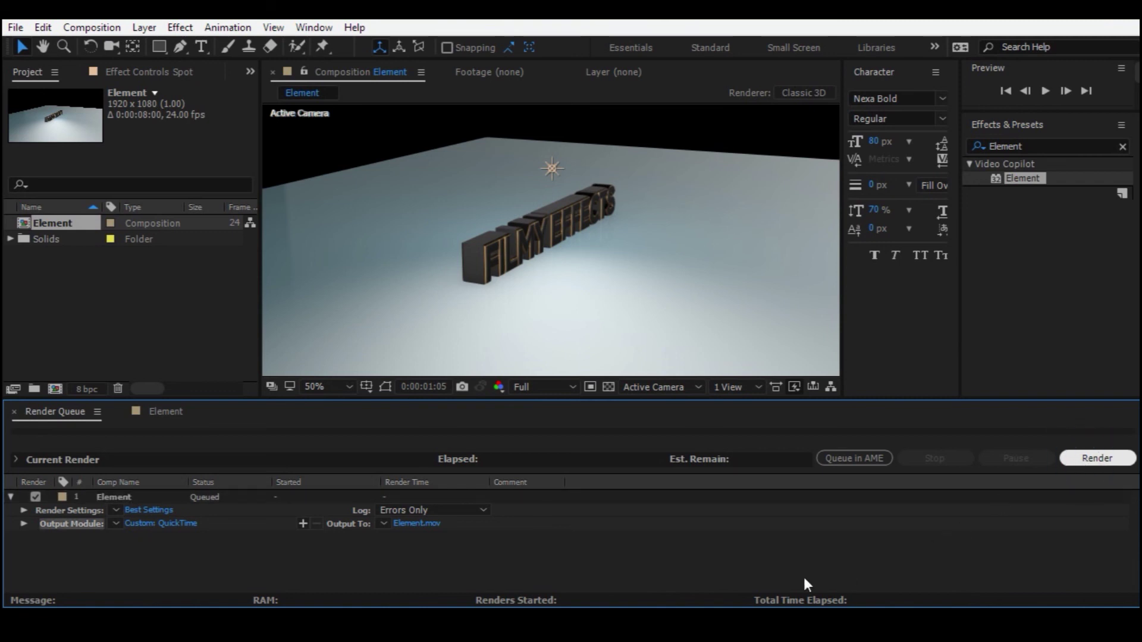